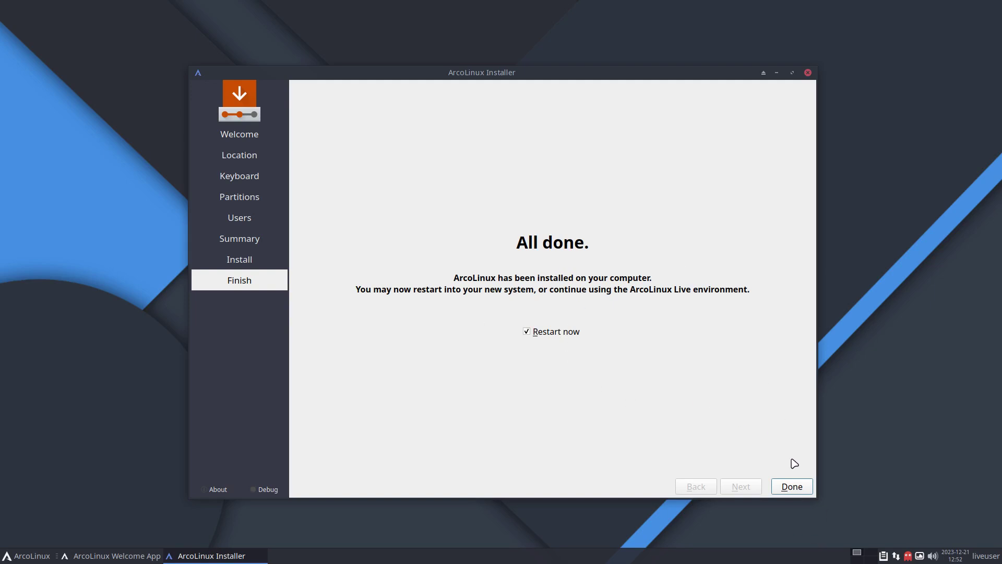
Run iso in a terminal to view ISO release v23.12.03, then close the terminal
key("ctrl+alt+Return")
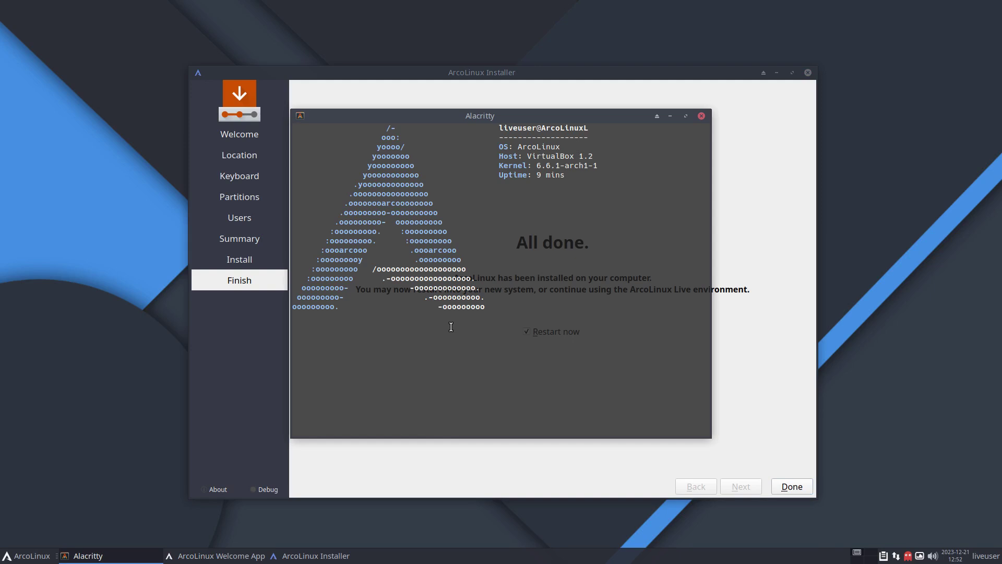
type("iso")
key("Return")
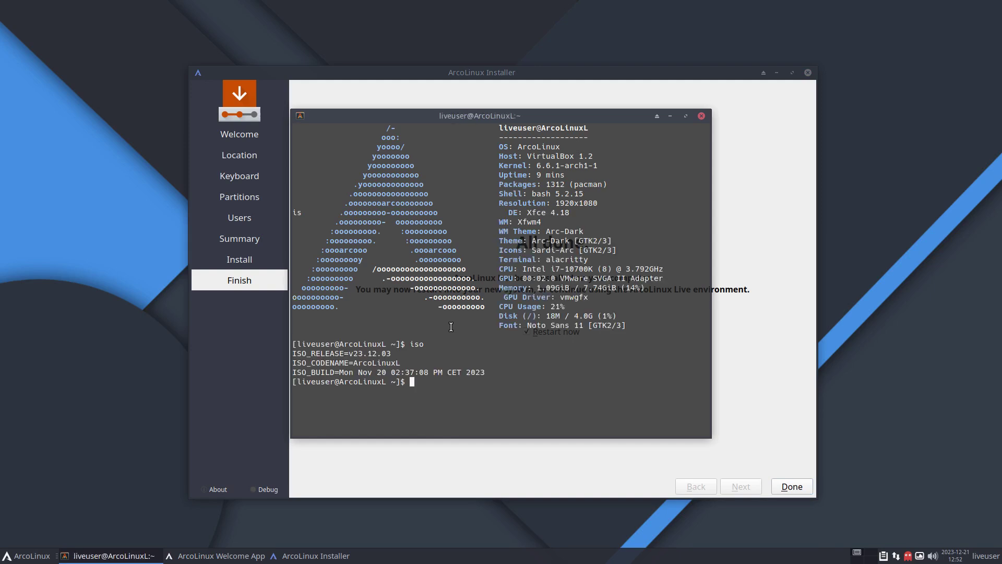
left_click(701, 115)
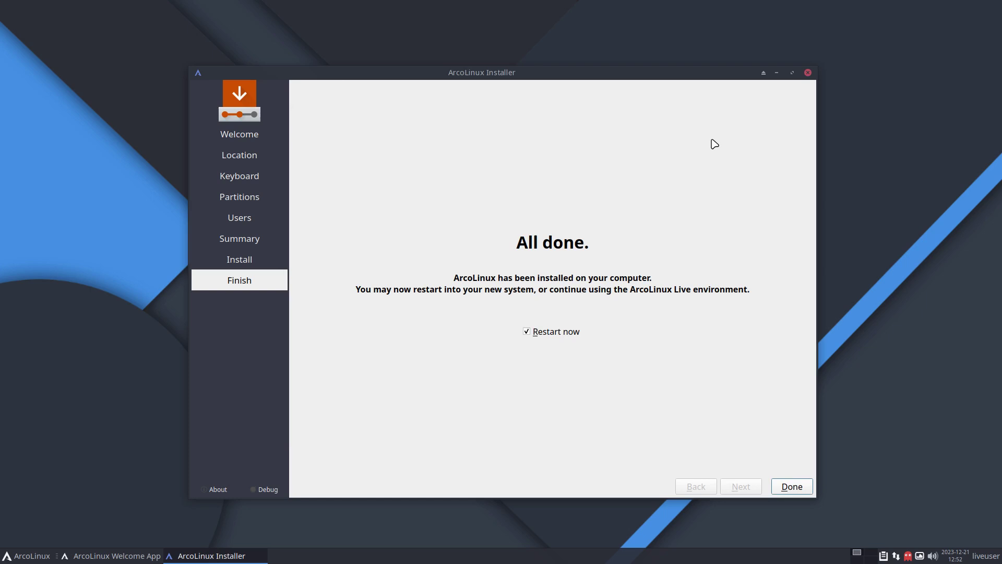
Finish the installation with Restart now, then quit the ArcoLinux Welcome App after booting
left_click(804, 489)
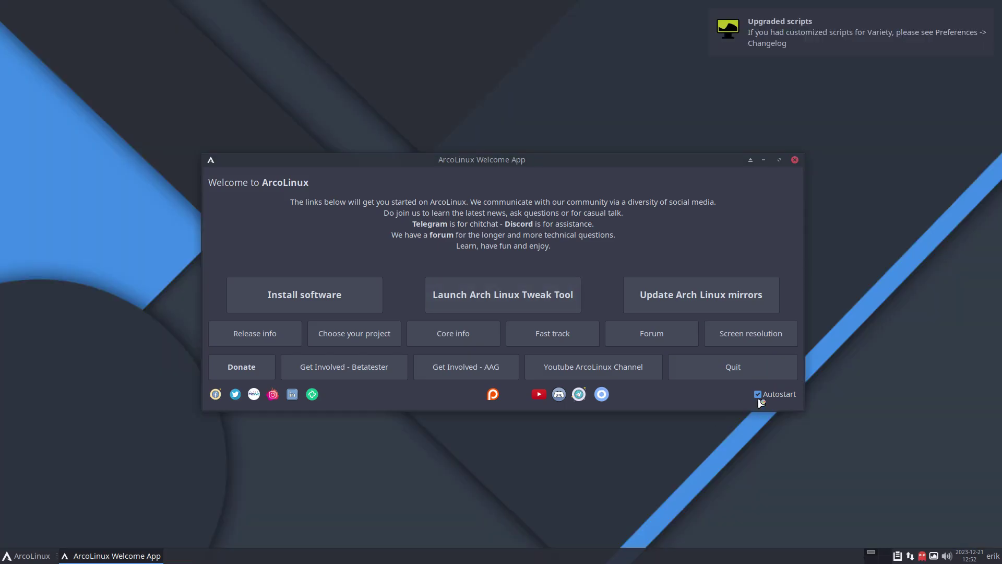
left_click(735, 372)
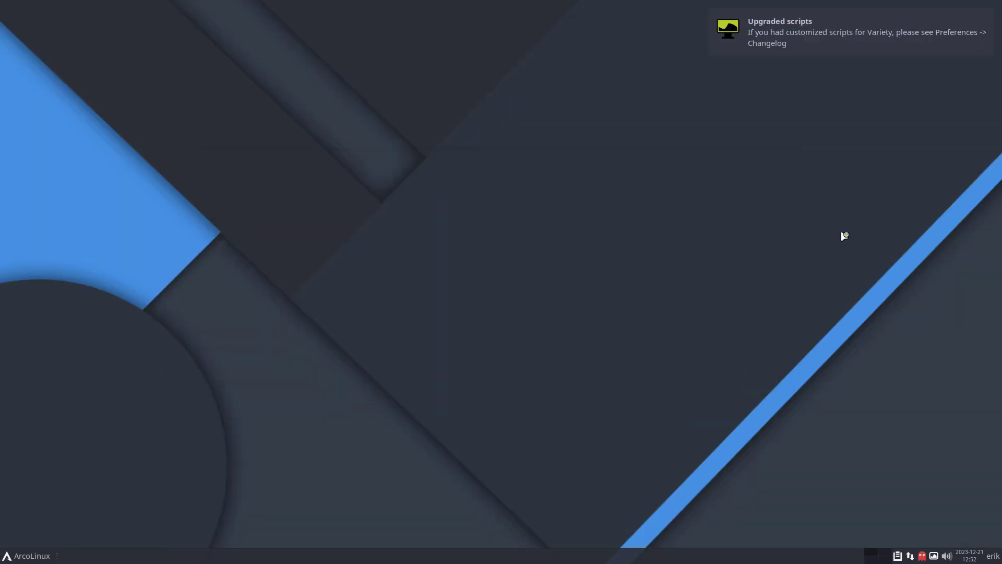
Dismiss the upgraded-scripts notification and open, then close, the Variety tray menu
left_click(916, 48)
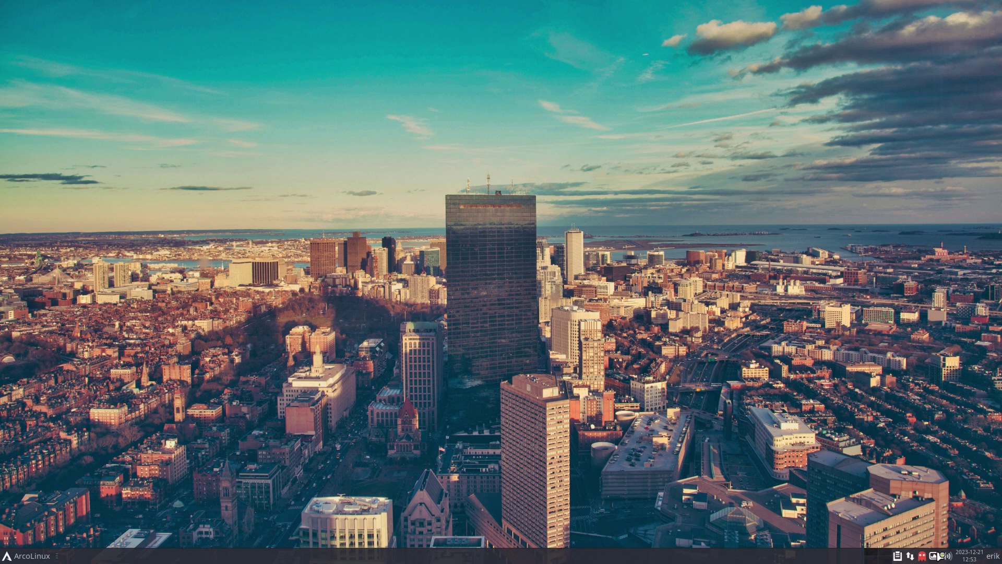
left_click(938, 556)
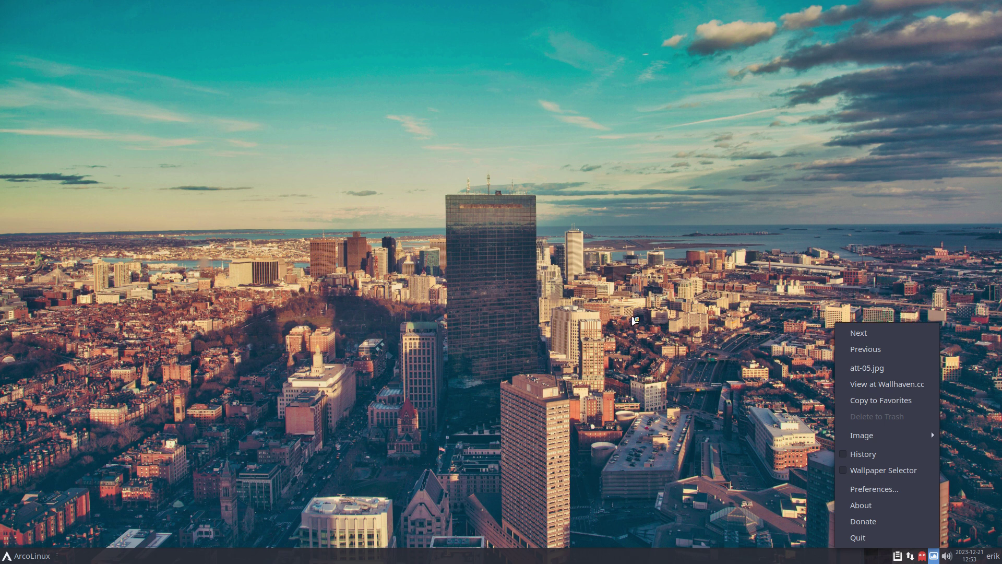
left_click(635, 320)
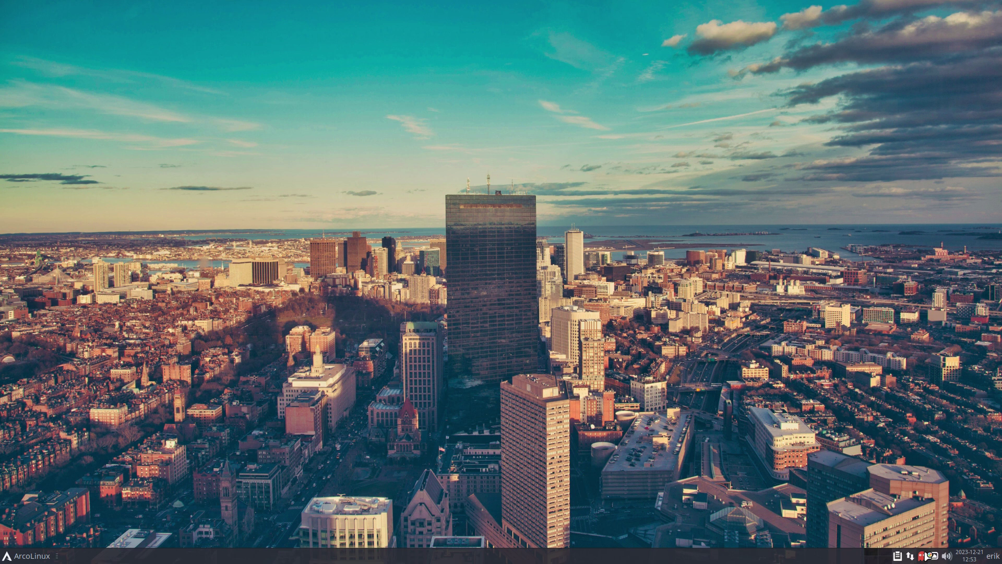
left_click(928, 556)
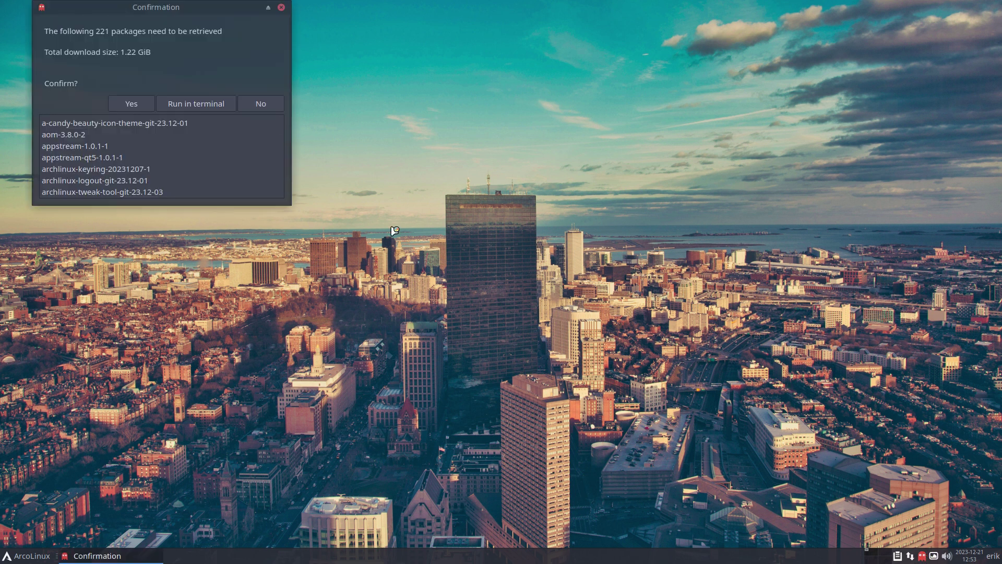
left_click_drag(242, 18, 393, 94)
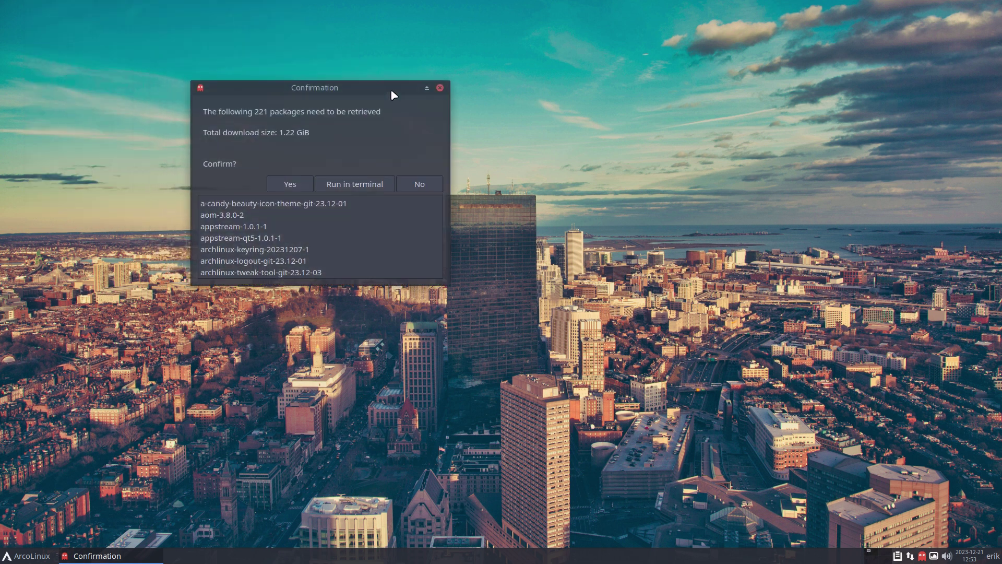
left_click(436, 85)
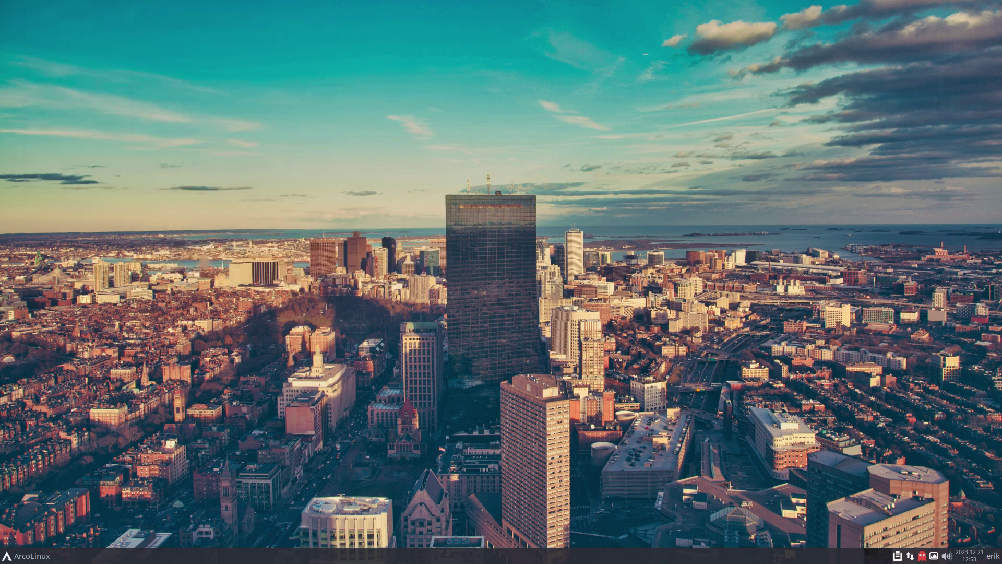
right_click(921, 556)
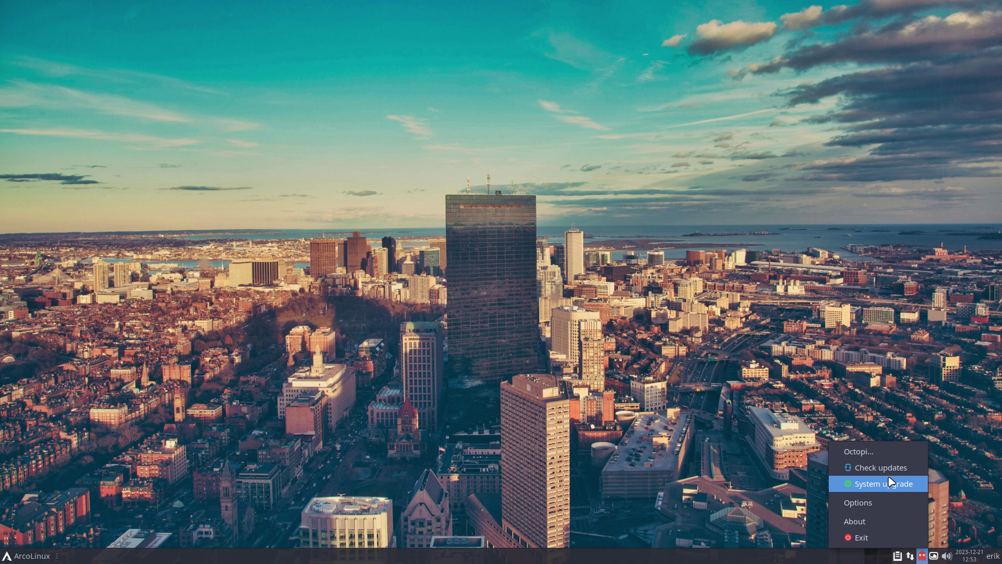
left_click(874, 455)
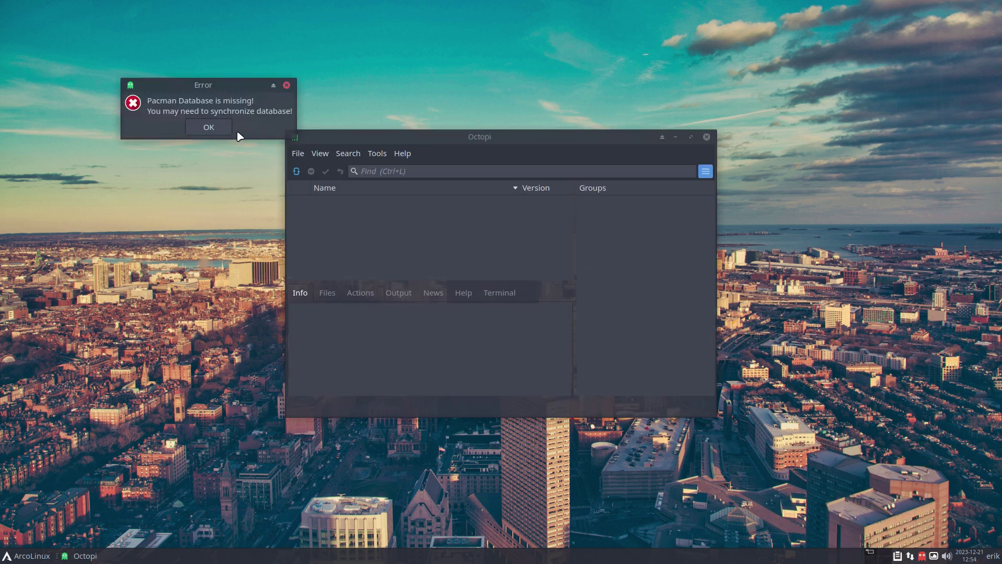
left_click(209, 126)
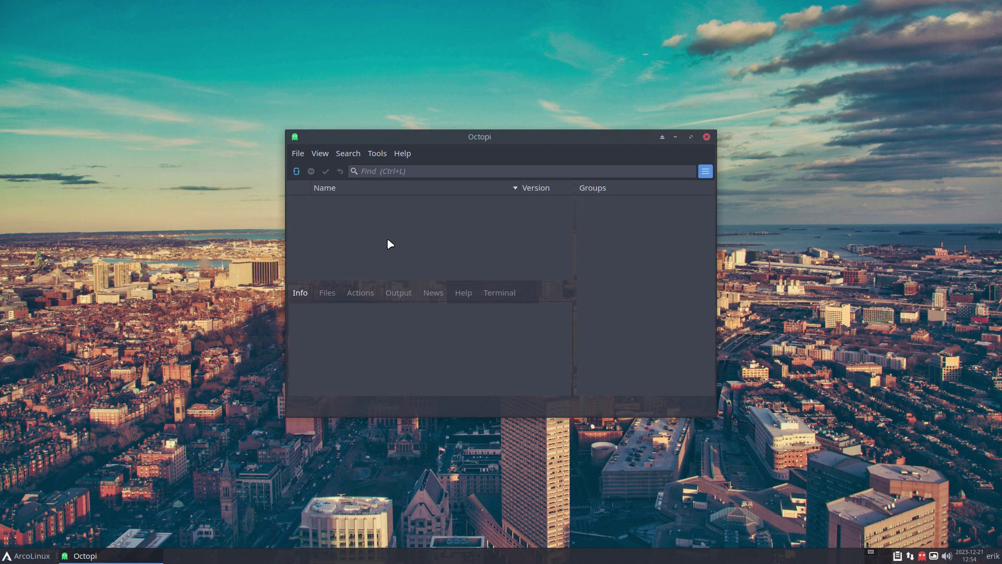
left_click(707, 137)
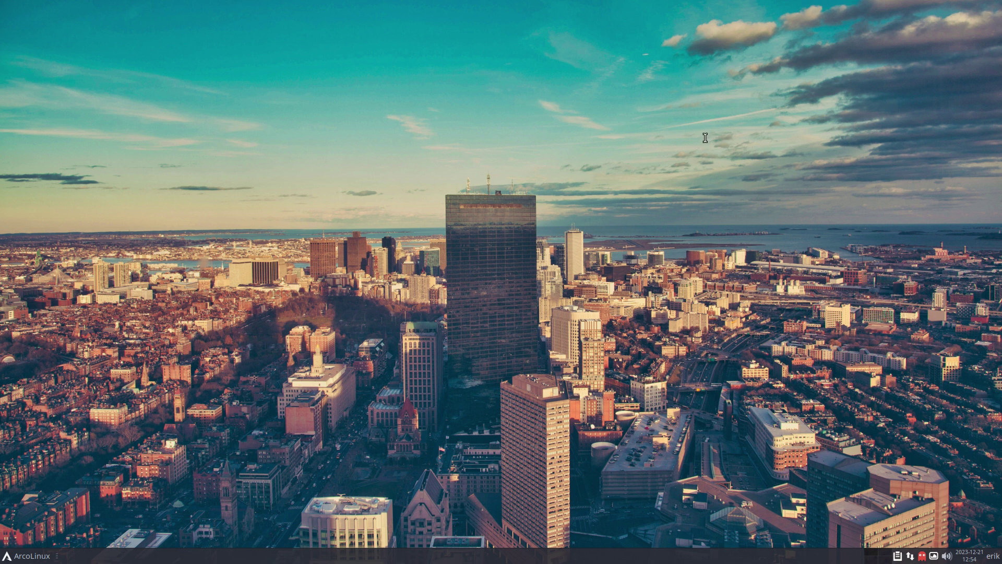
Open a new terminal and enter 'update' at the prompt, fixing the 'udpate' typo
key("super+Return")
type("udpate")
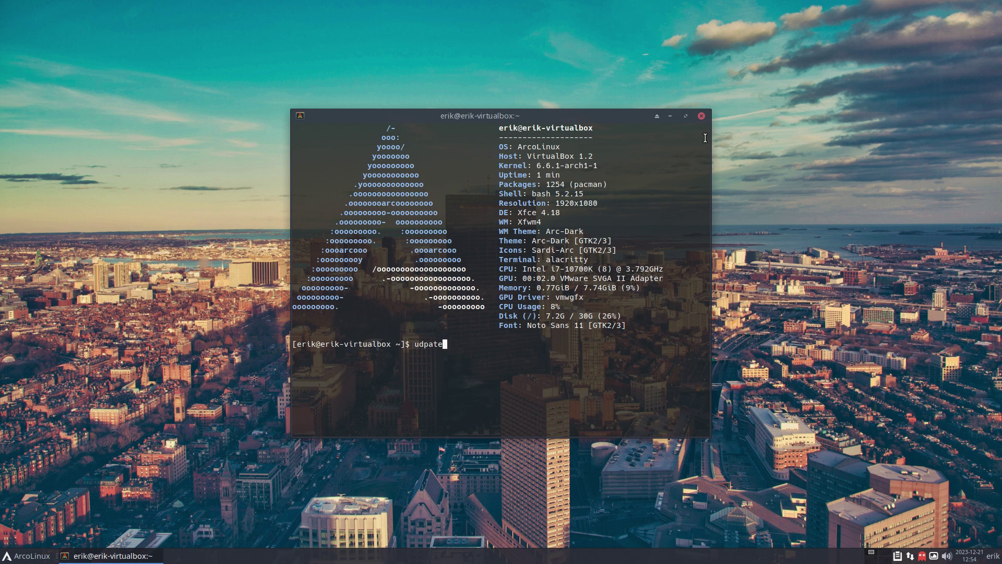
key("BackSpace")
key("BackSpace")
key("BackSpace")
key("BackSpace")
key("BackSpace")
type("pdate")
Move the terminal top-left and open Thunar on the right half showing hidden files
left_click_drag(636, 120, 329, 48)
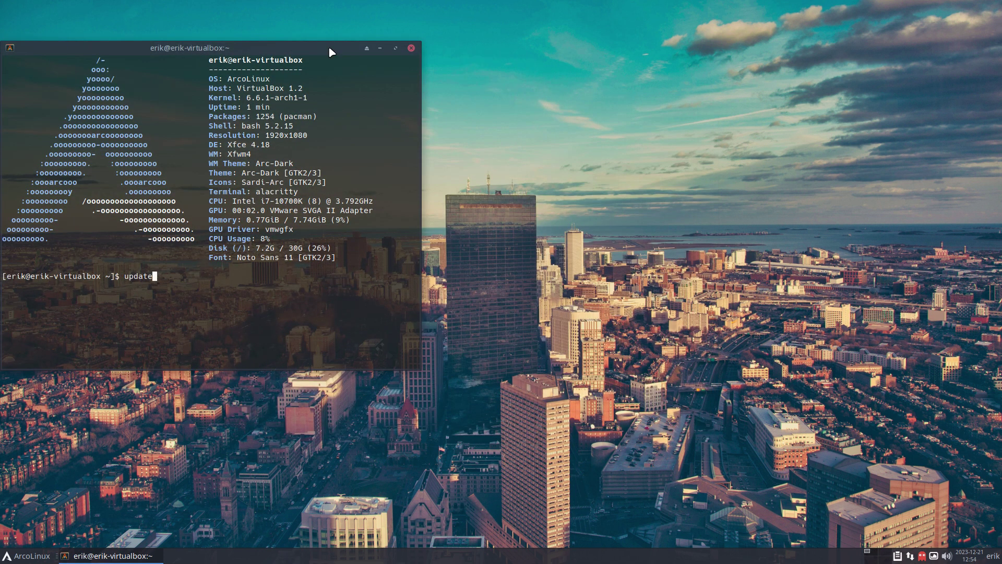
key("super+e")
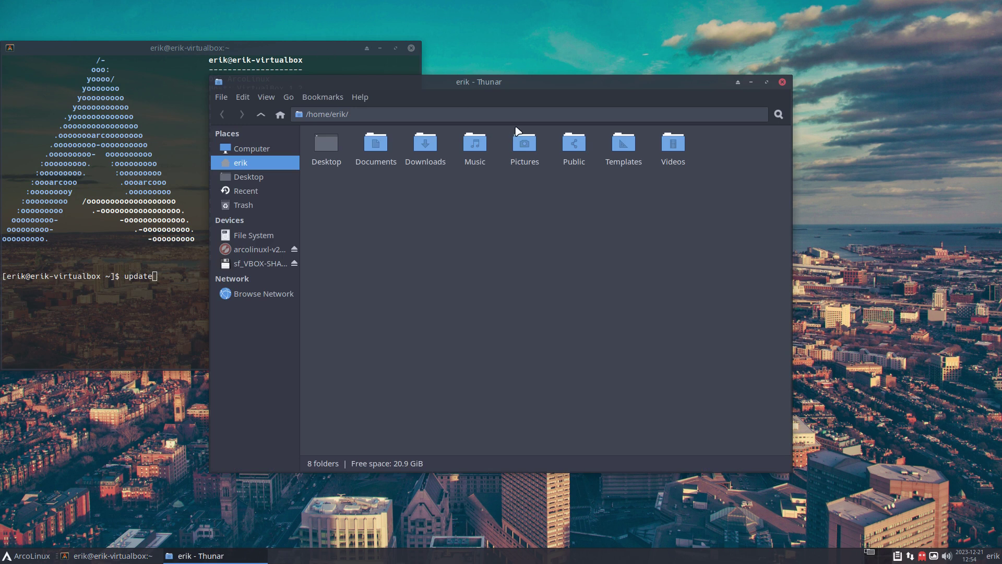
key("ctrl+h")
left_click_drag(544, 89, 999, 161)
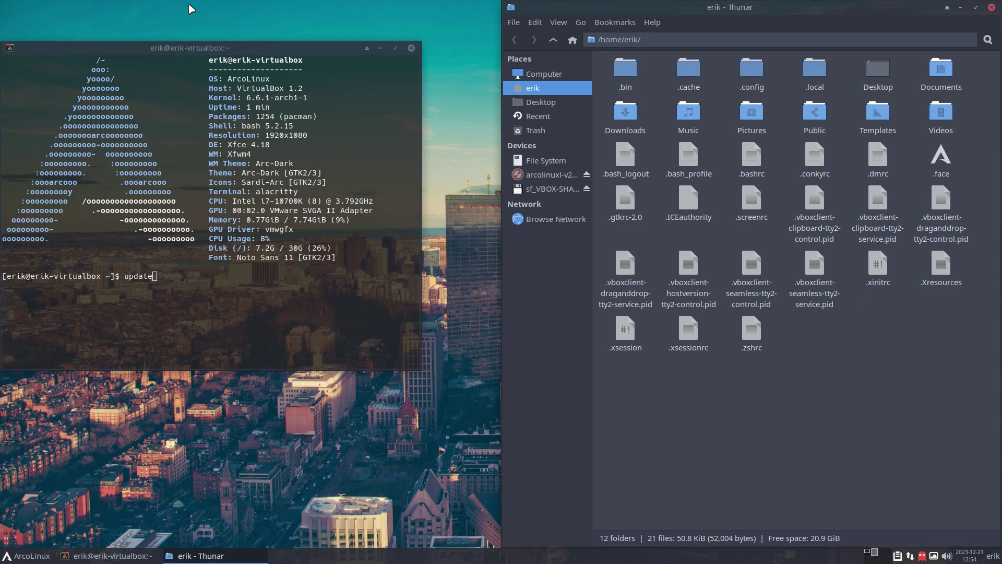
Reposition the terminal, cancel the unrun update, and enter bupskel at the prompt
left_click_drag(201, 47, 233, 68)
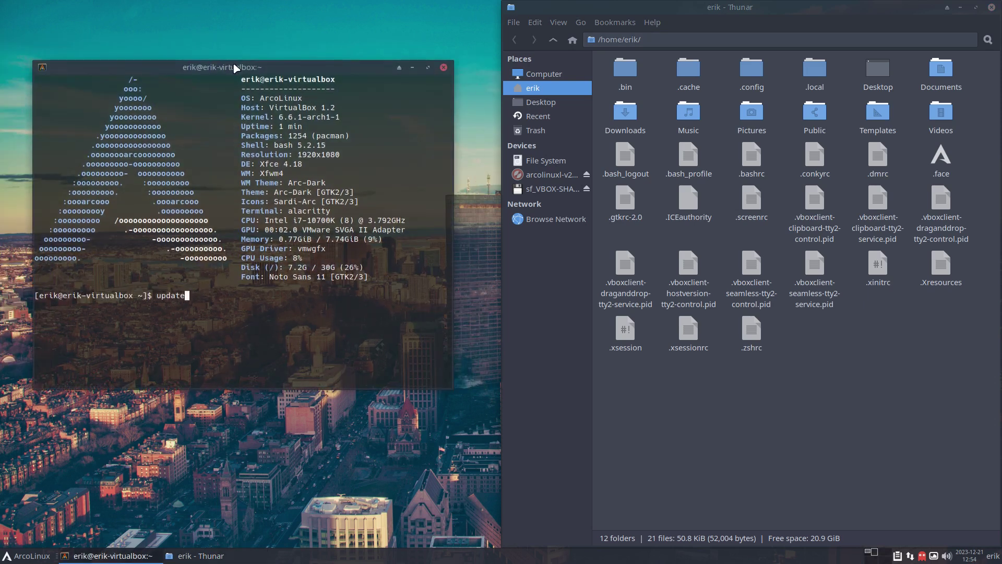
key("ctrl+c")
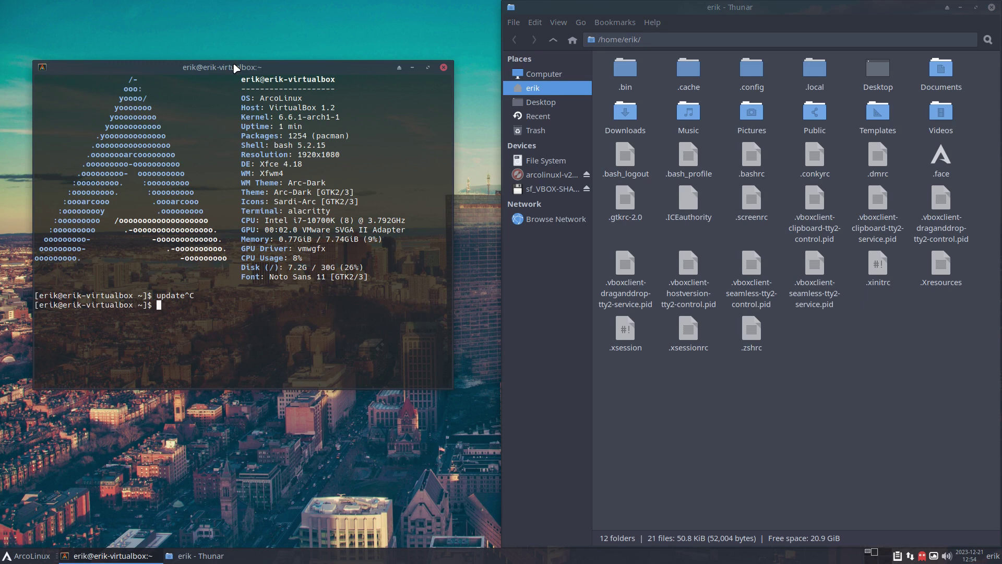
type("bupskel")
key("BackSpace")
Locate the skel folder in /etc and bookmark it in the Places sidebar
left_click(552, 161)
double_click(770, 83)
type("sk")
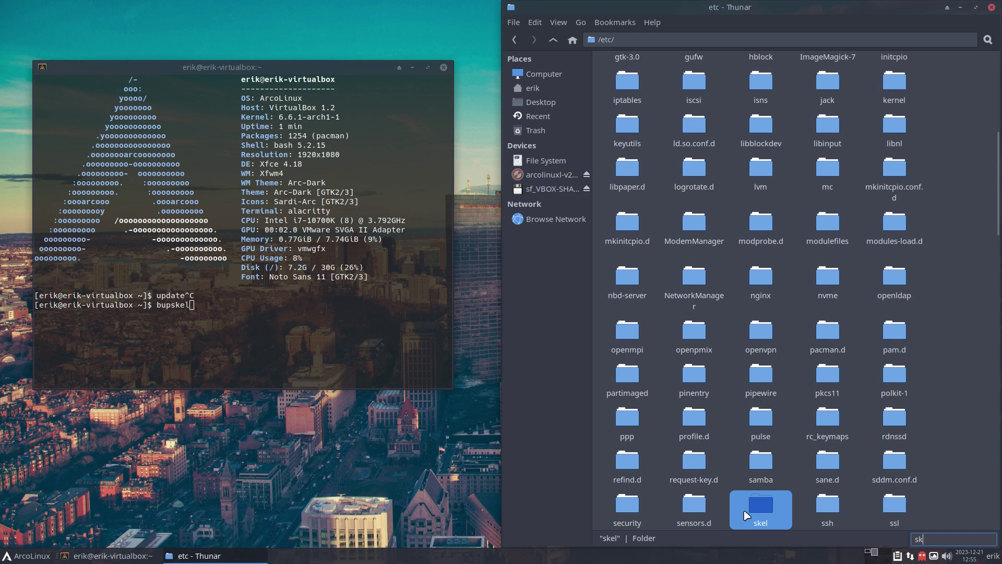
left_click(761, 509)
left_click_drag(760, 508, 549, 141)
Open the skel bookmark to browse the contents of /etc/skel
left_click(549, 143)
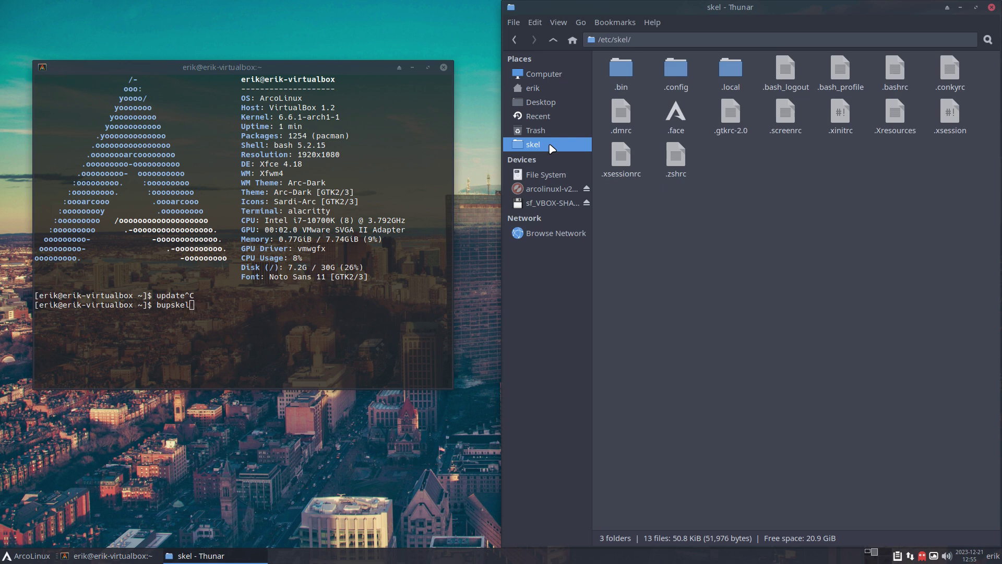
left_click_drag(598, 227, 971, 67)
left_click(869, 220)
Return Thunar to the home folder and run bupskel in the terminal
left_click(546, 91)
left_click(183, 311)
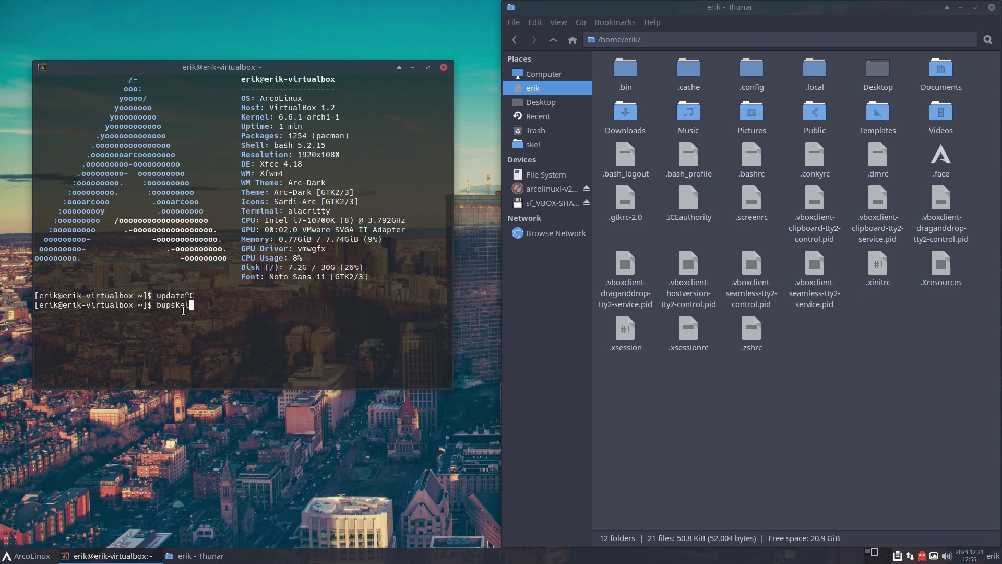
type("bupskel")
key("Return")
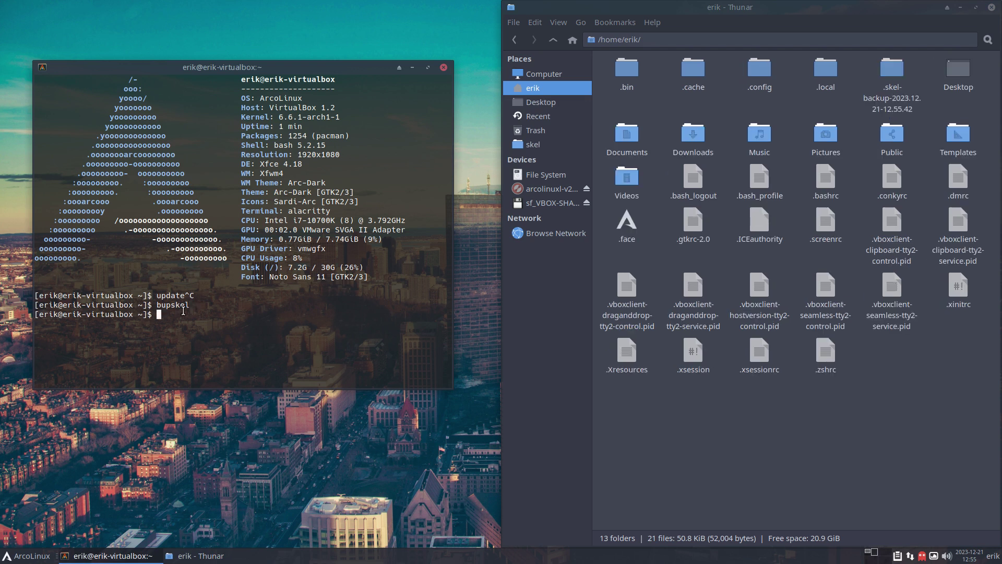
Open the new .skel-backup-2023.12.21-12.55.42 folder and mark part of its path
left_click(893, 73)
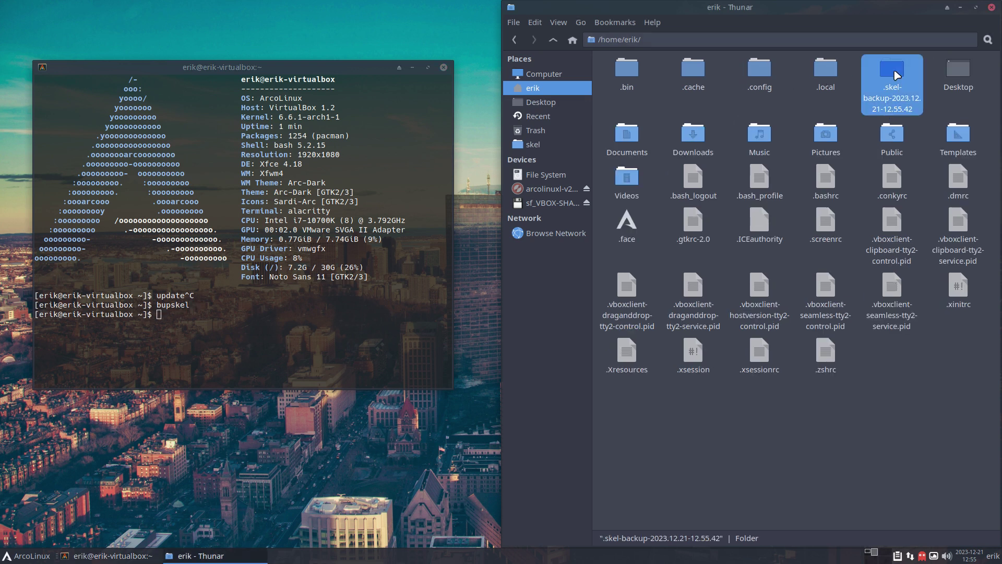
key("ctrl+h")
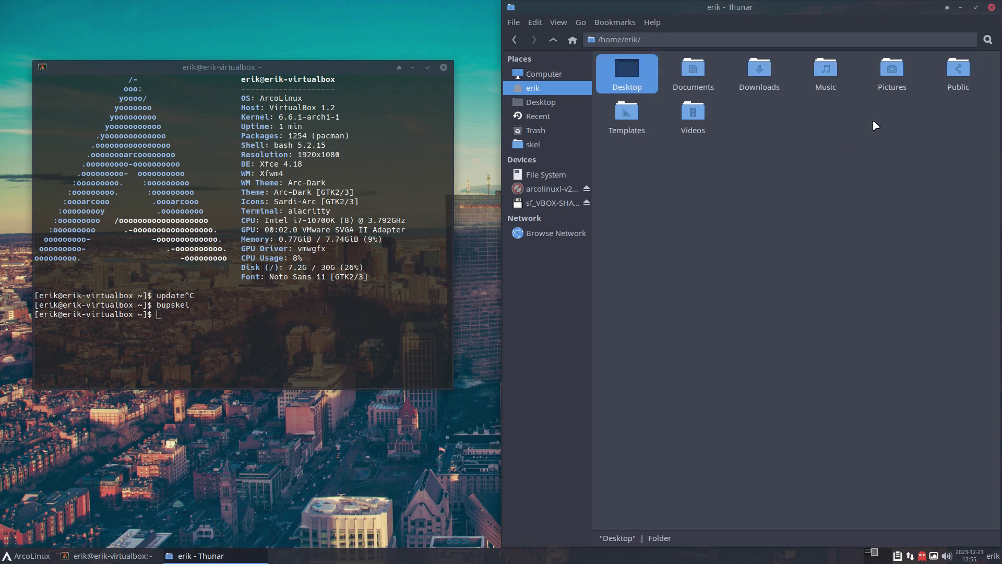
key("ctrl+h")
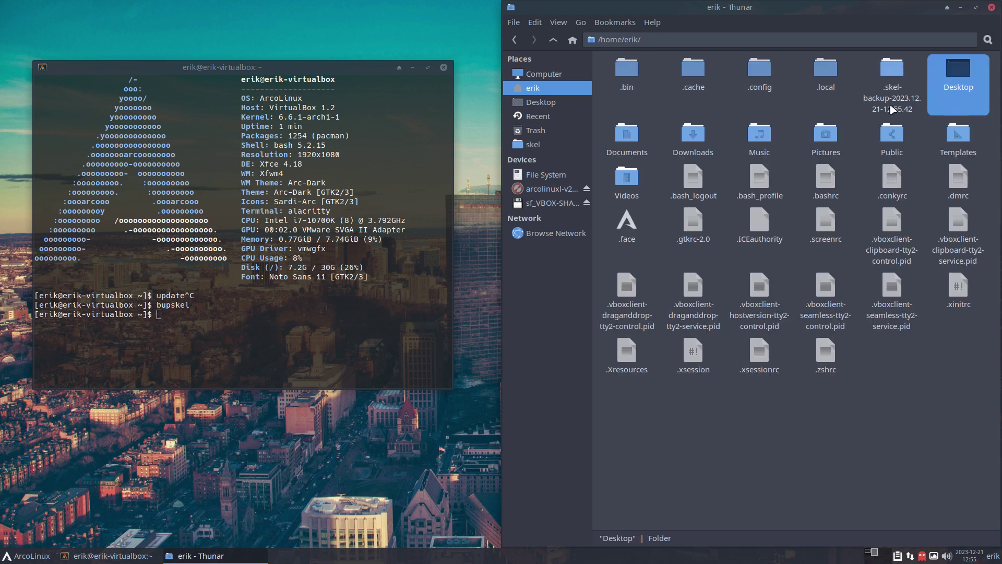
double_click(891, 69)
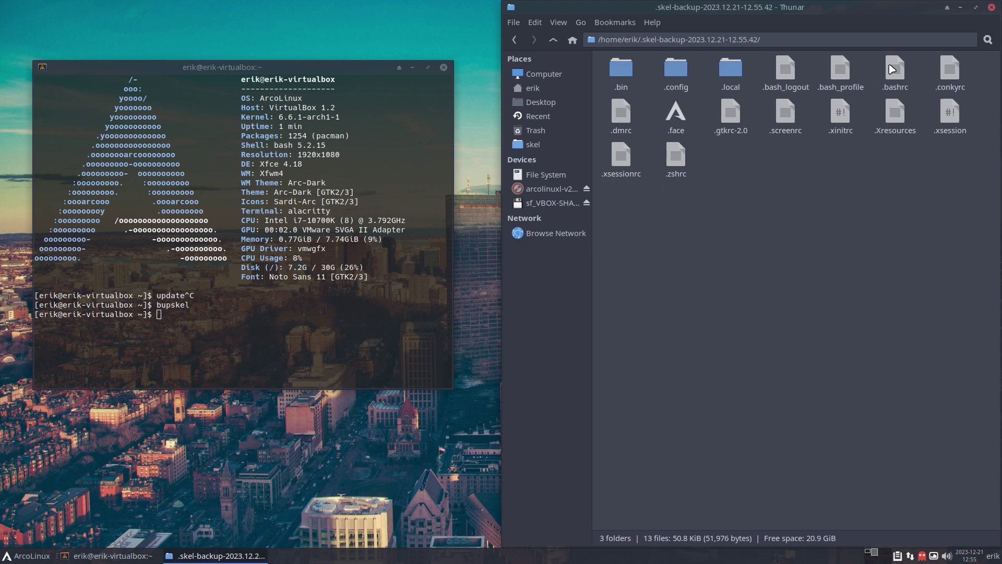
left_click_drag(701, 39, 766, 40)
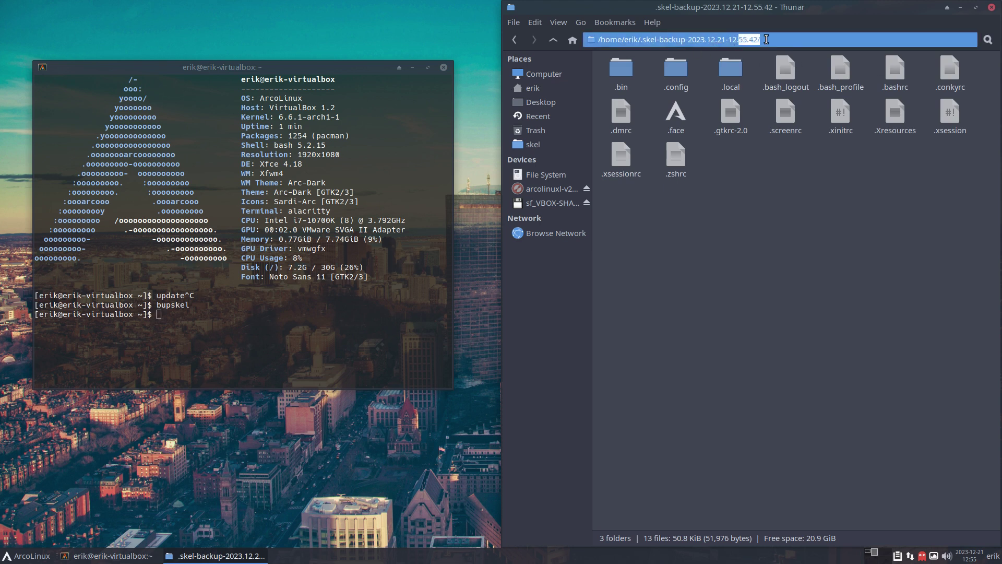
left_click(226, 327)
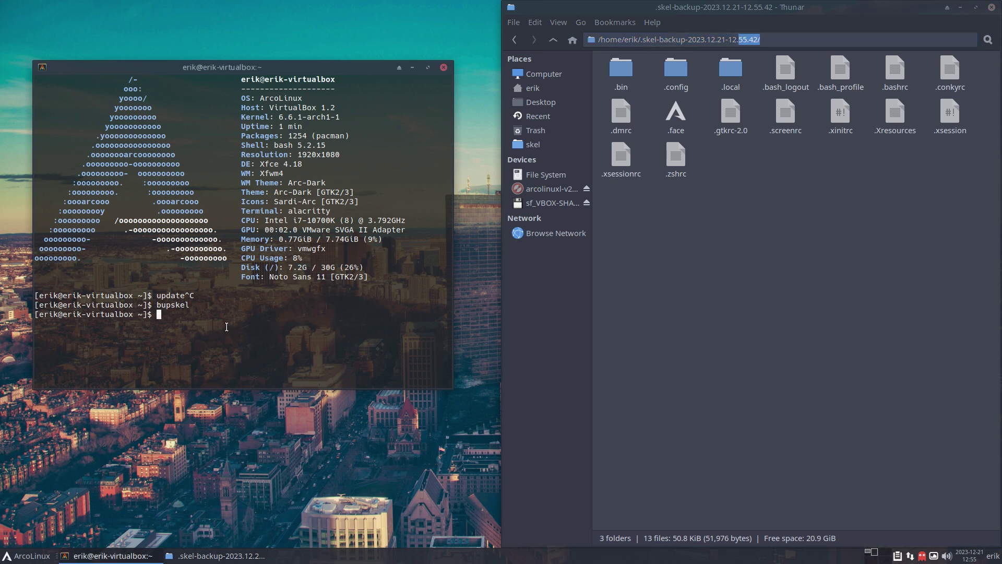
Run update with the sudo password and accept replacing kvantum with kvantum-qt5-git
type("update")
key("Return")
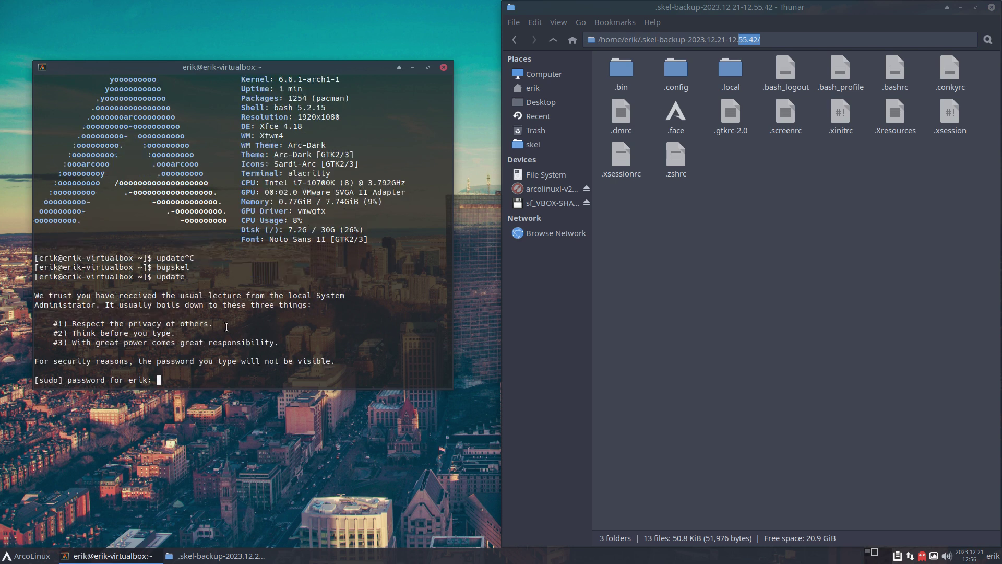
key("Return")
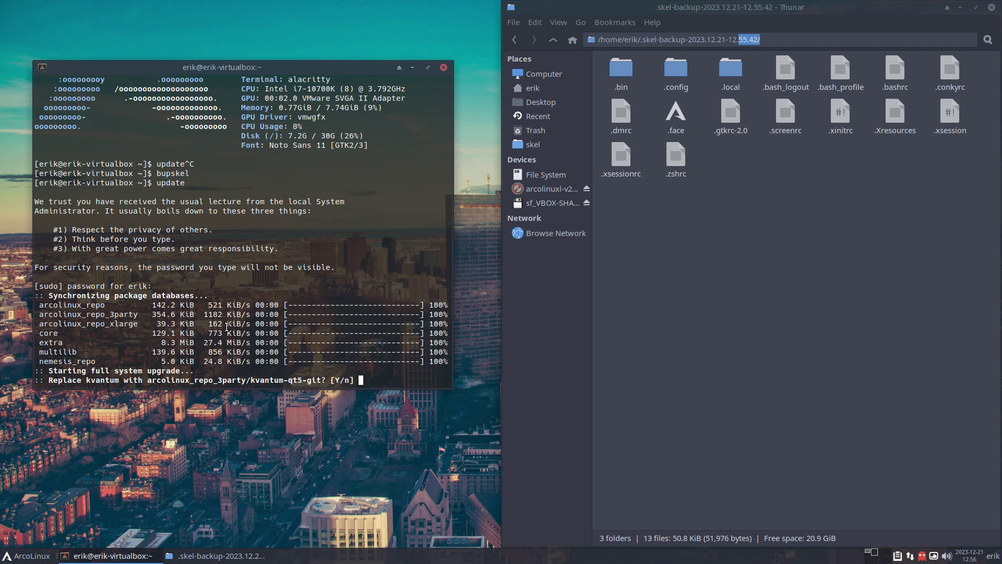
key("Return")
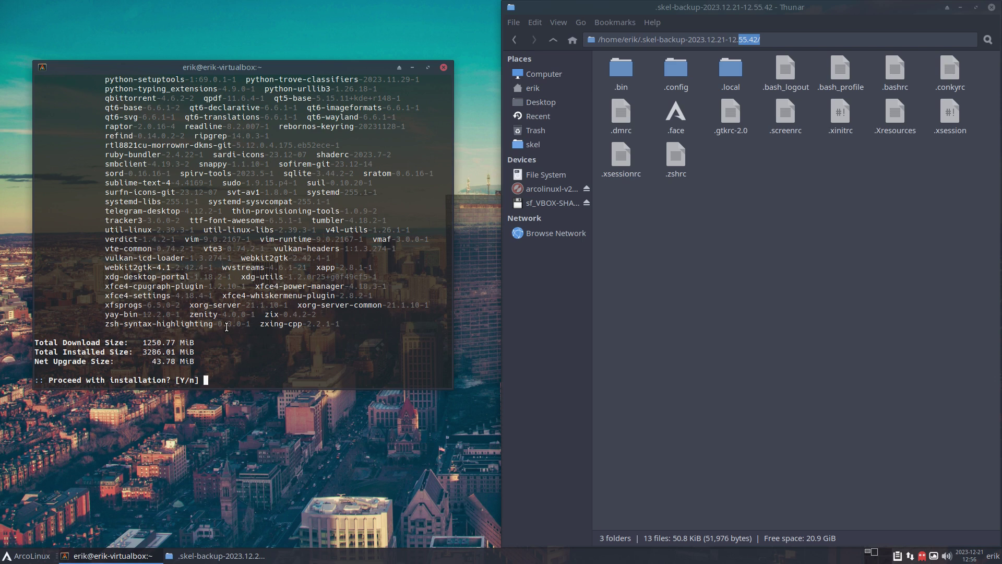
Review the arcolinux and candy-beauty packages in the upgrade list, then confirm installation
scroll(226, 327, "up", 10)
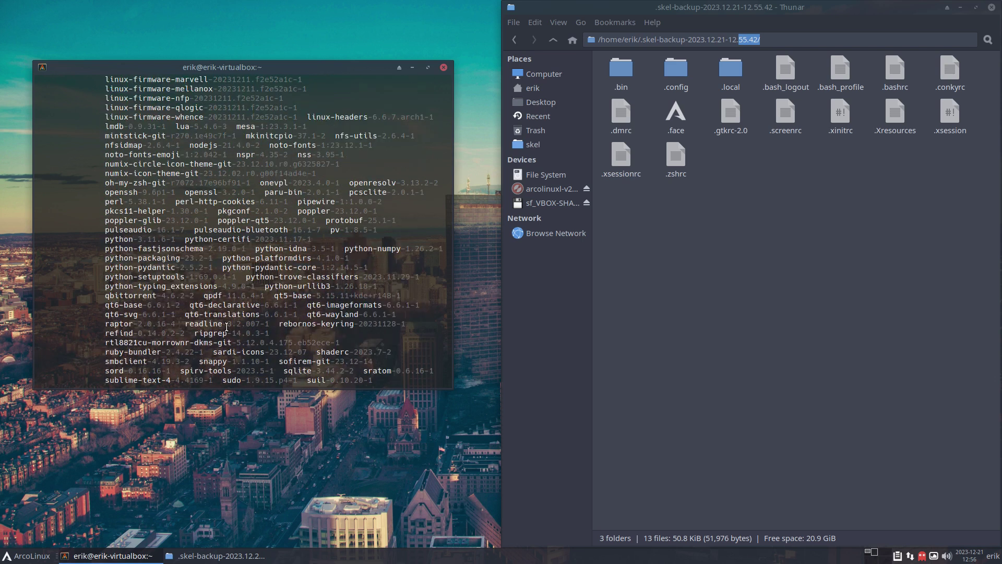
scroll(227, 327, "up", 9)
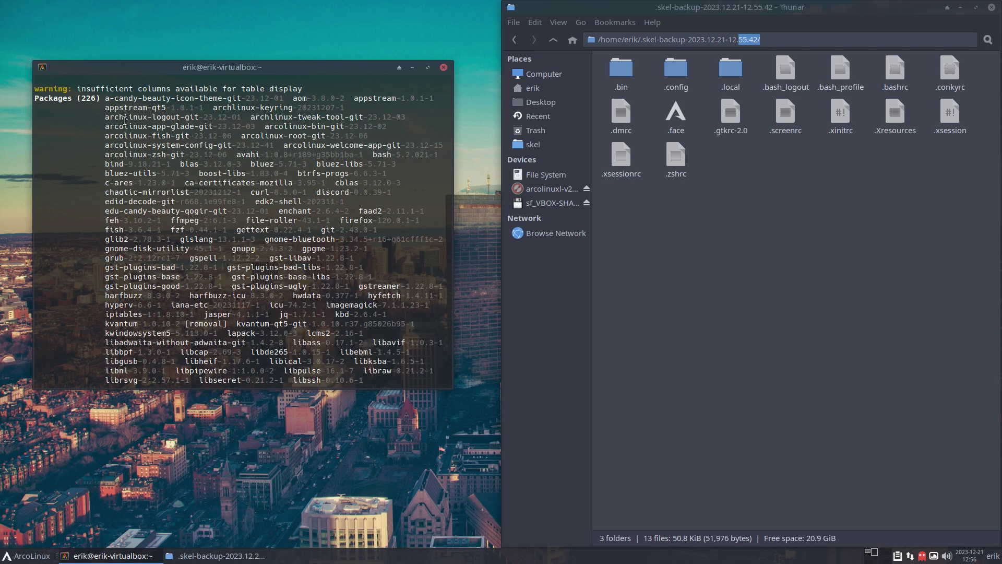
left_click_drag(104, 127, 189, 156)
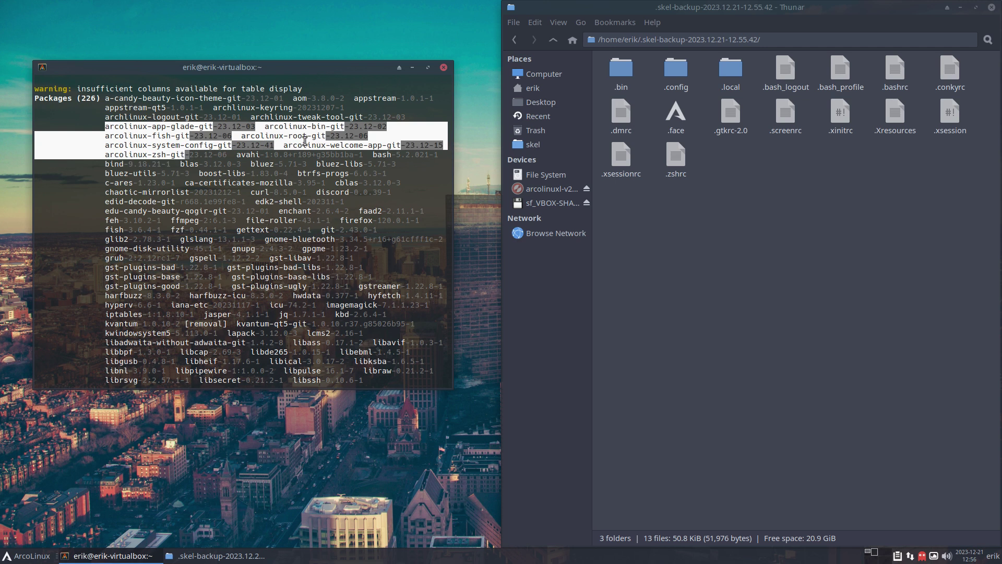
scroll(312, 285, "down", 4)
scroll(312, 284, "up", 5)
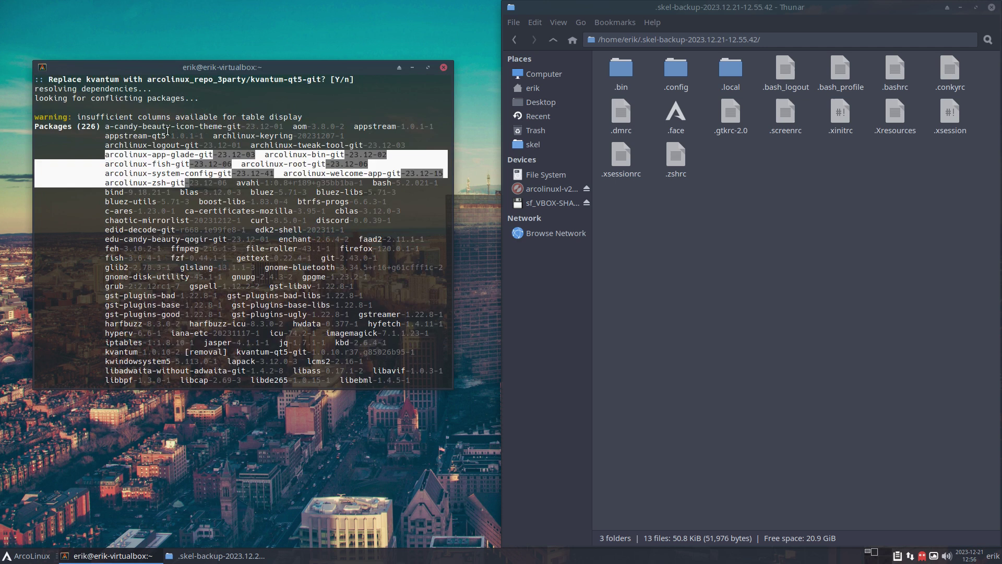
left_click_drag(115, 126, 181, 126)
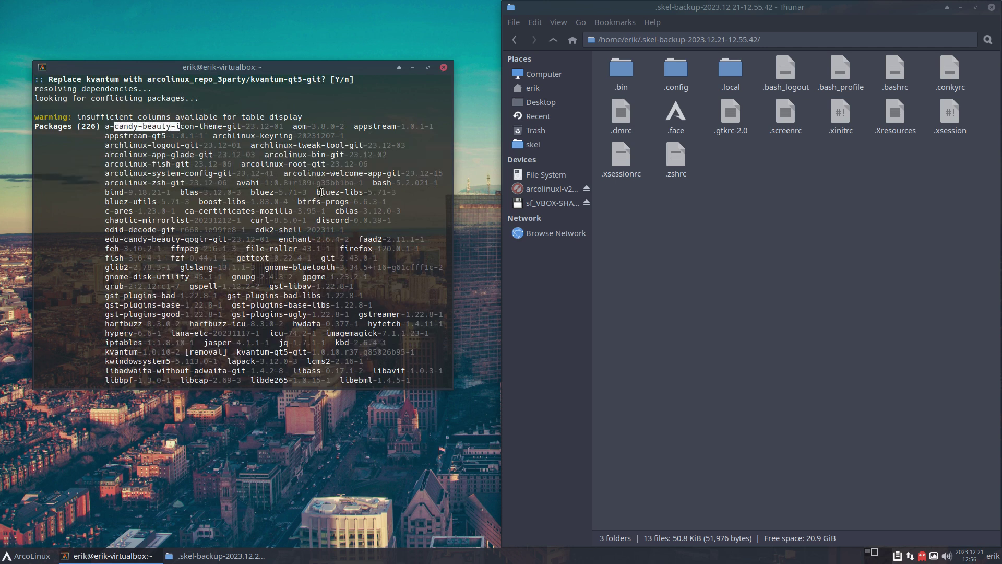
key("Return")
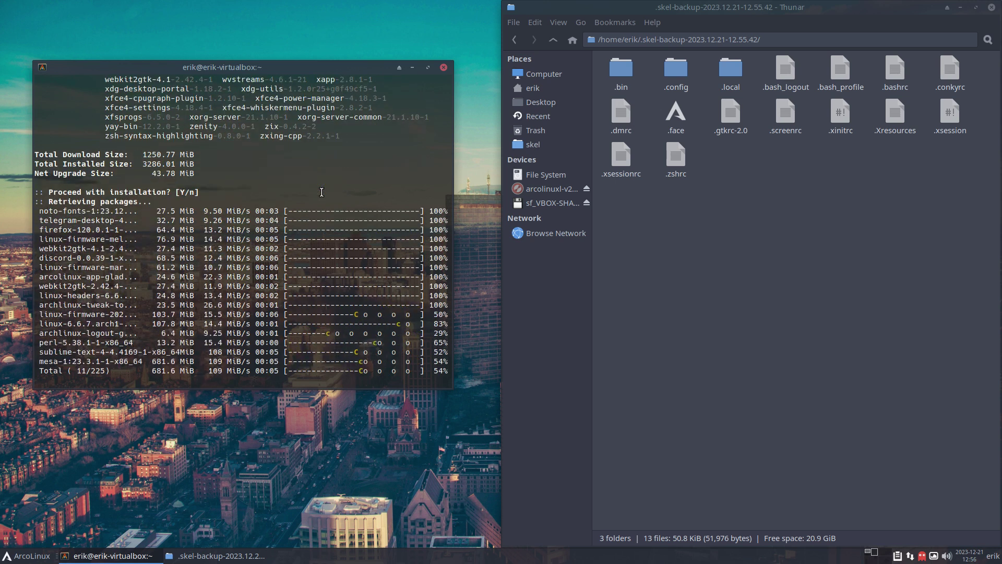
Open a second terminal and edit /etc/pacman.conf in nano via npacman
key("ctrl+alt+t")
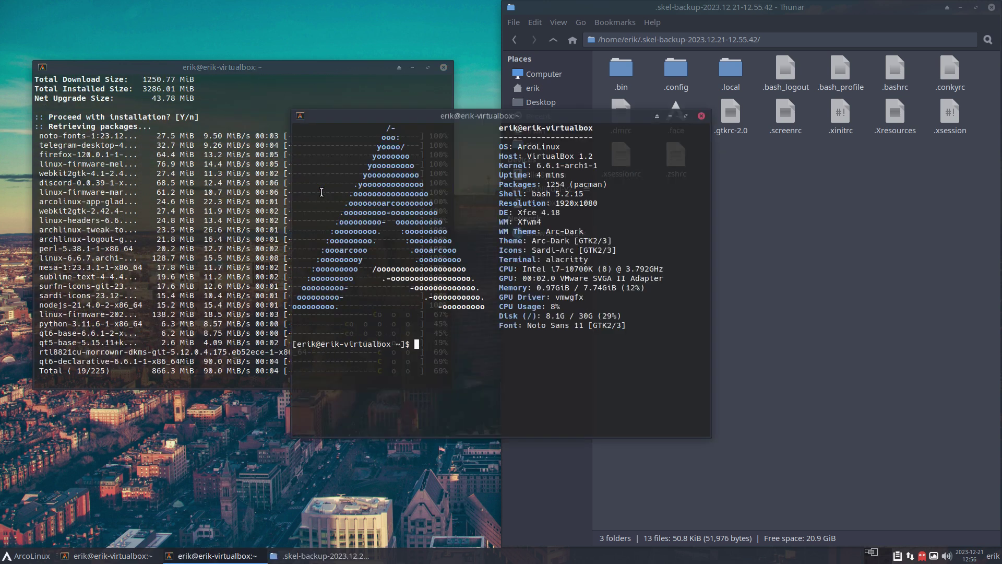
type("npacman")
key("Return")
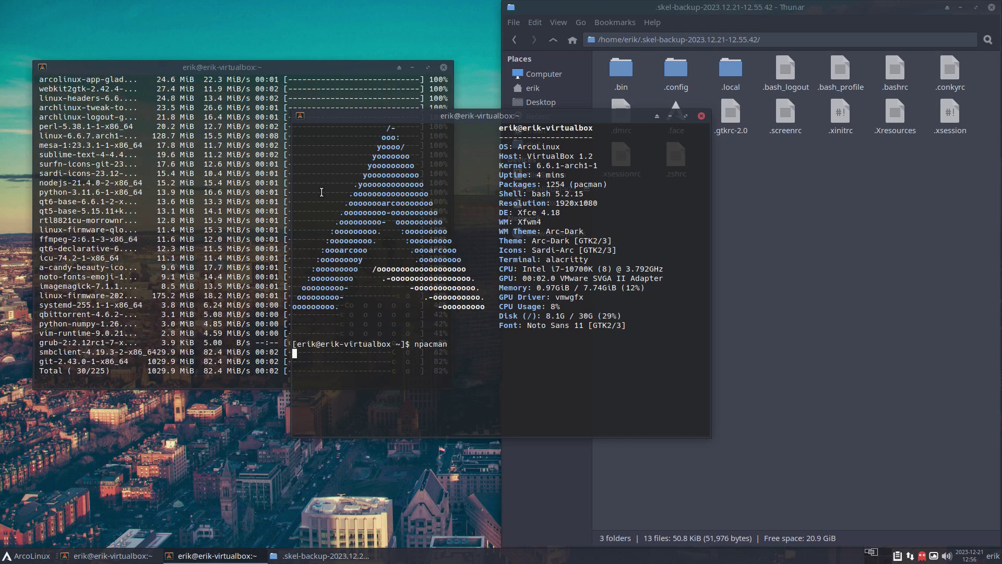
key("Return")
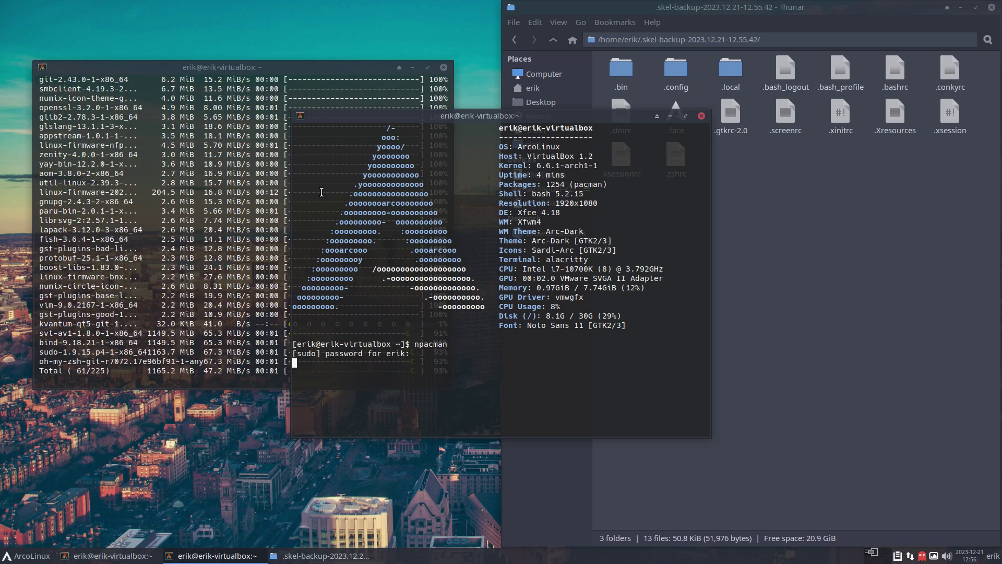
Change ParallelDownloads from 8 to 20 and save pacman.conf
key("Down")
key("Down")
key("Down")
key("Down")
key("Down")
key("Down")
key("Down")
key("Down")
key("Down")
key("Down")
key("Down")
key("Down")
key("Down")
key("Down")
key("Down")
key("Down")
key("Down")
key("Down")
key("Down")
key("Down")
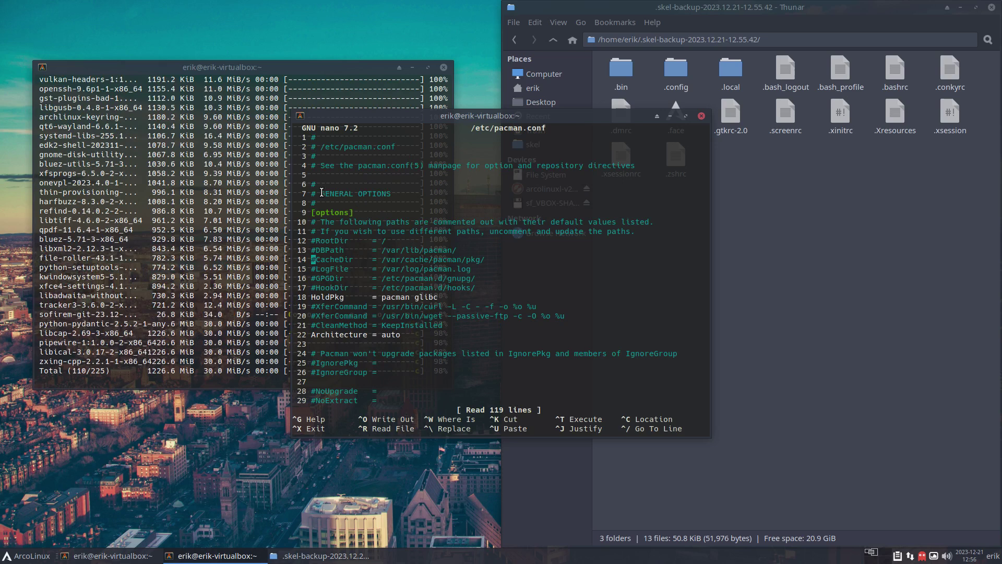
key("Down")
key("Down")
key("Down")
key("Down")
key("Down")
key("Down")
key("Down")
key("Down")
key("Down")
key("Down")
key("Down")
key("Down")
key("Down")
key("Down")
key("Down")
key("Down")
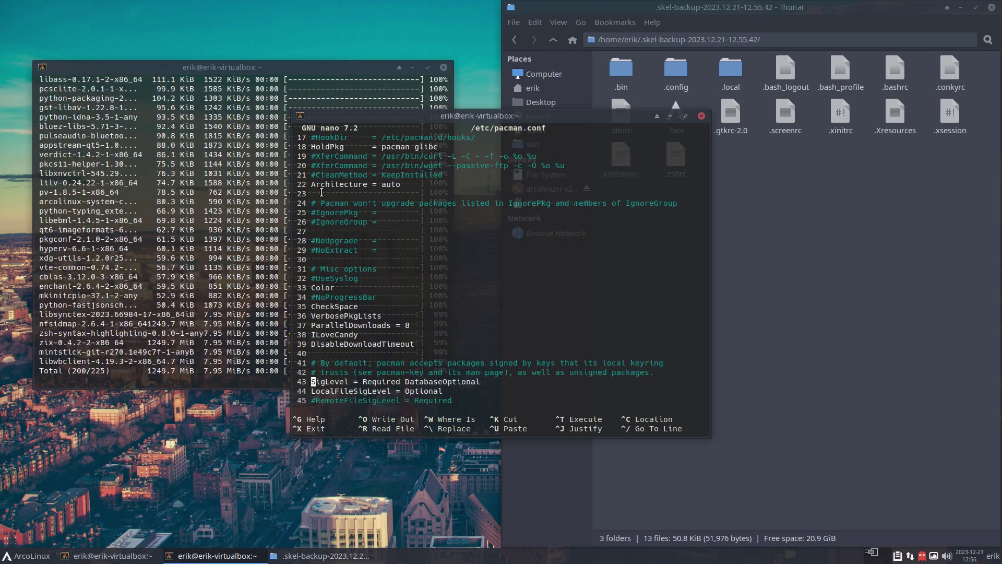
key("Up")
key("Up")
key("Up")
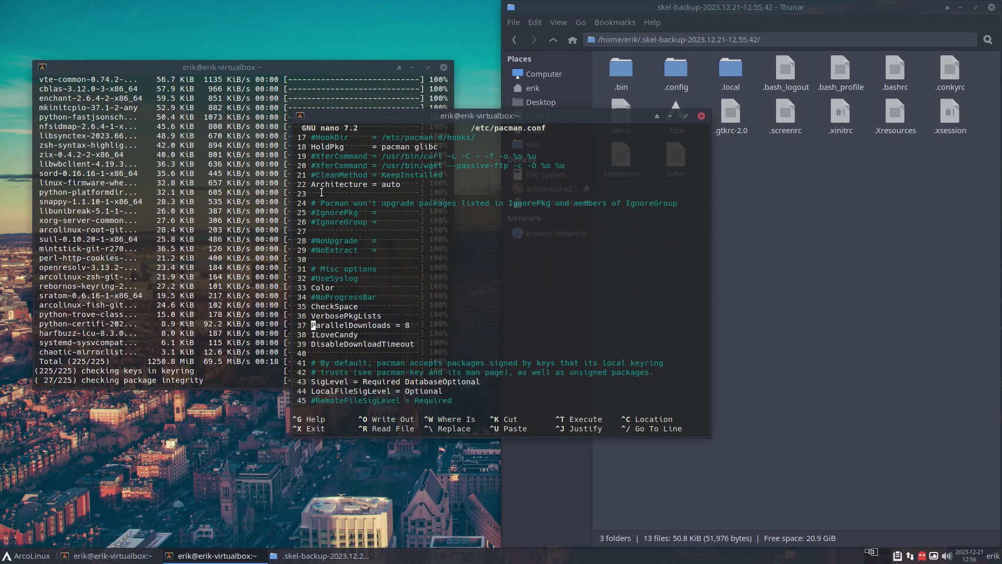
key("End")
key("BackSpace")
type("20")
key("ctrl+x")
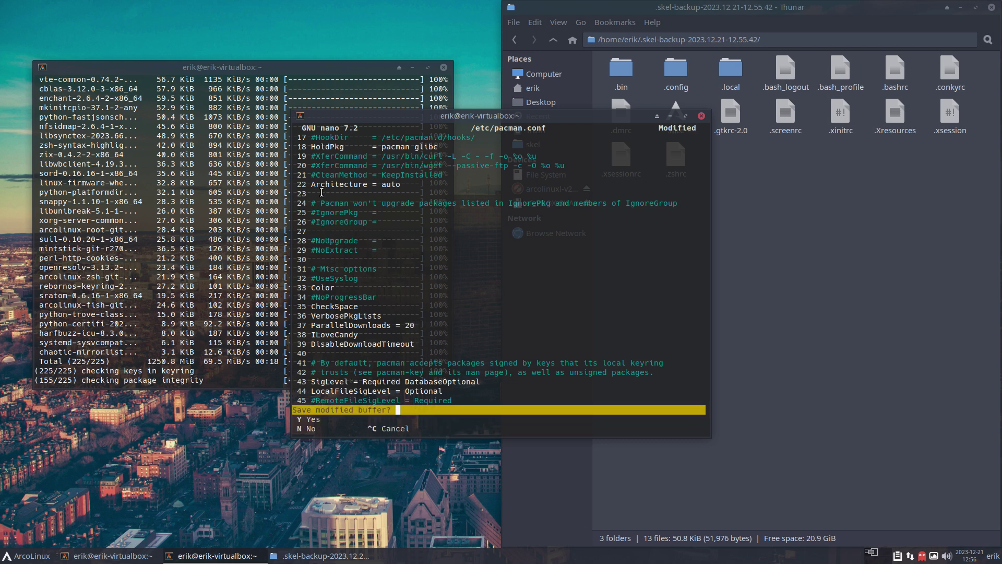
key("y")
key("Return")
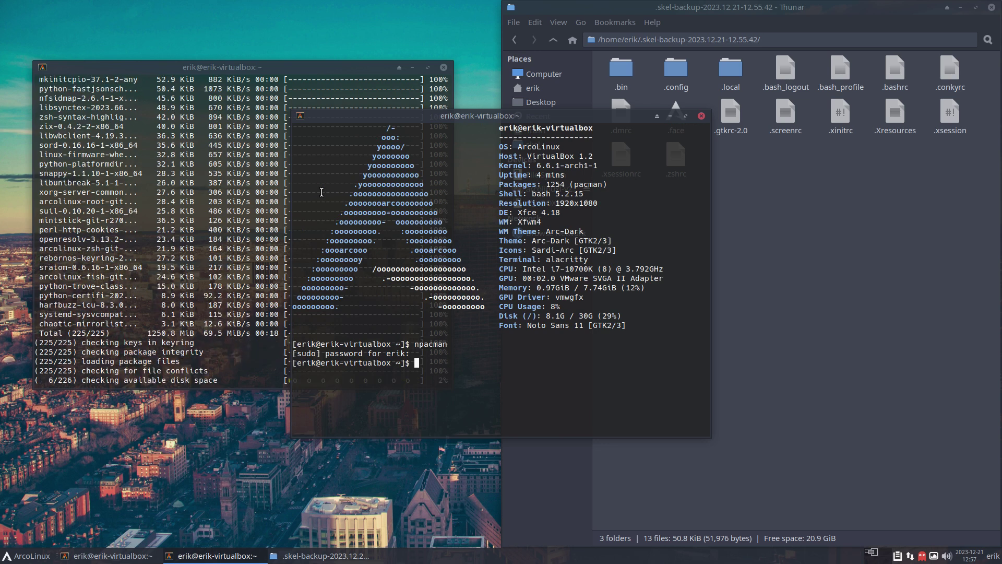
Reopen pacman.conf with npacman and page down to check it
key("Up")
key("Return")
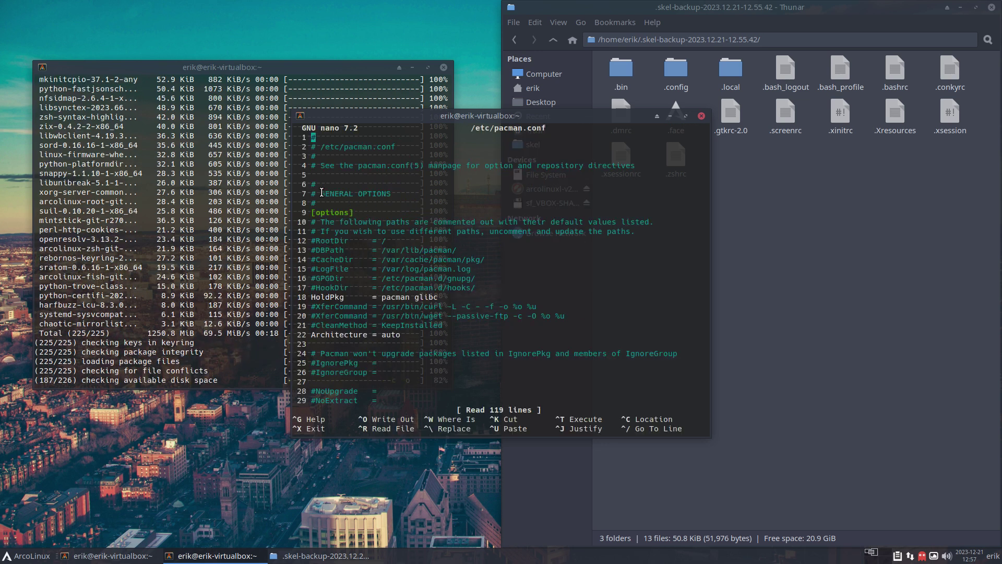
key("Page_Down")
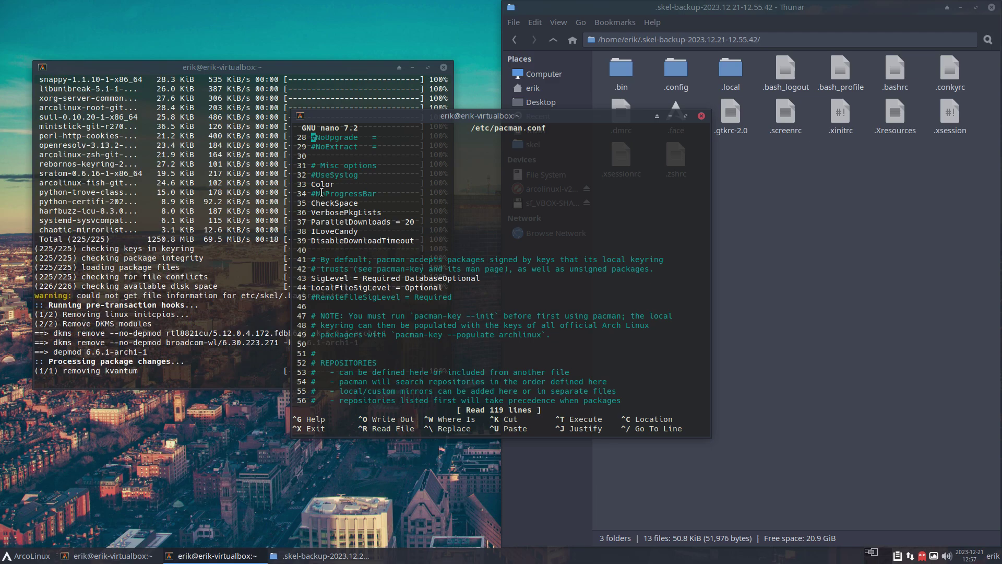
Dismiss the power options overlay and close the terminal showing pacman.conf
key("super+x")
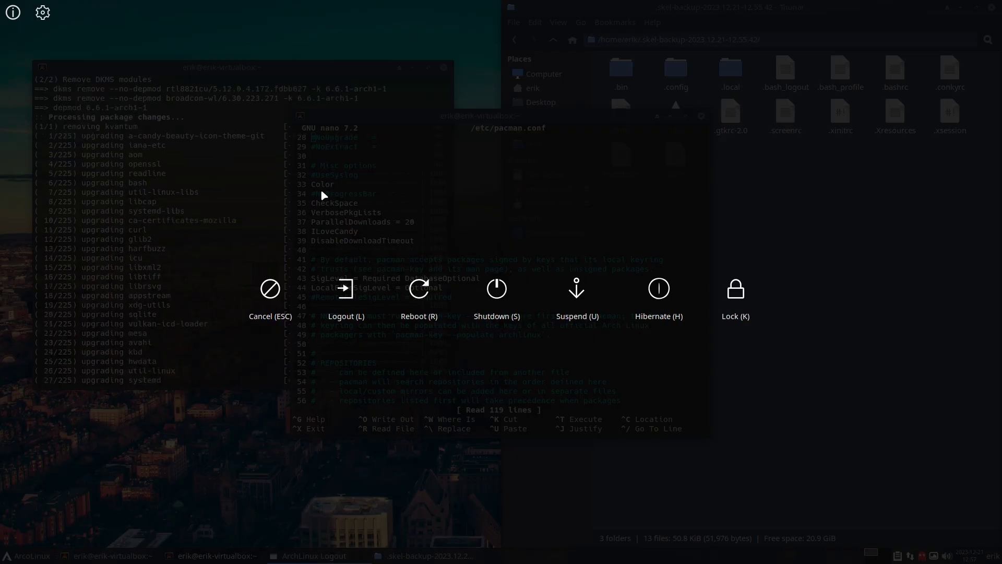
key("Escape")
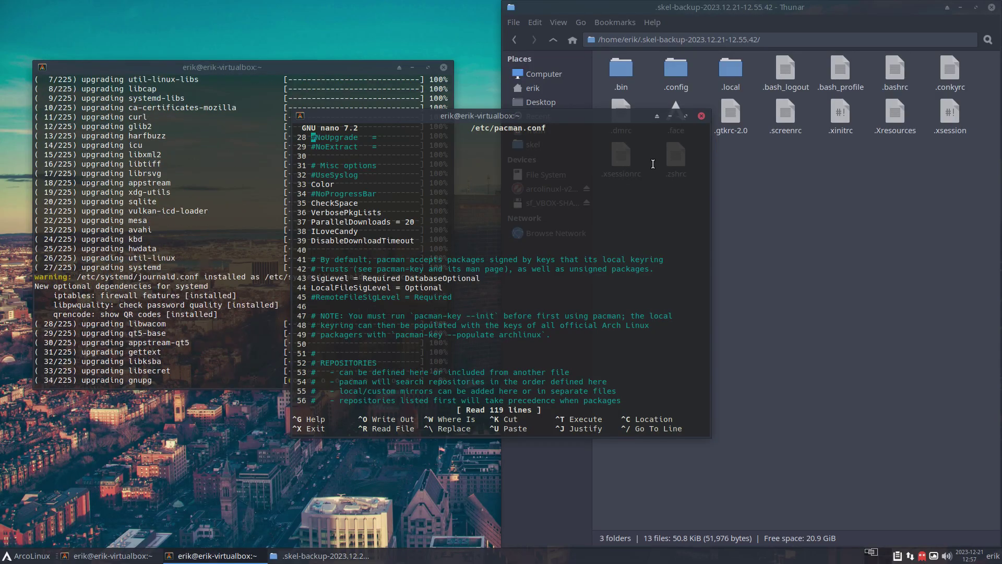
left_click(701, 115)
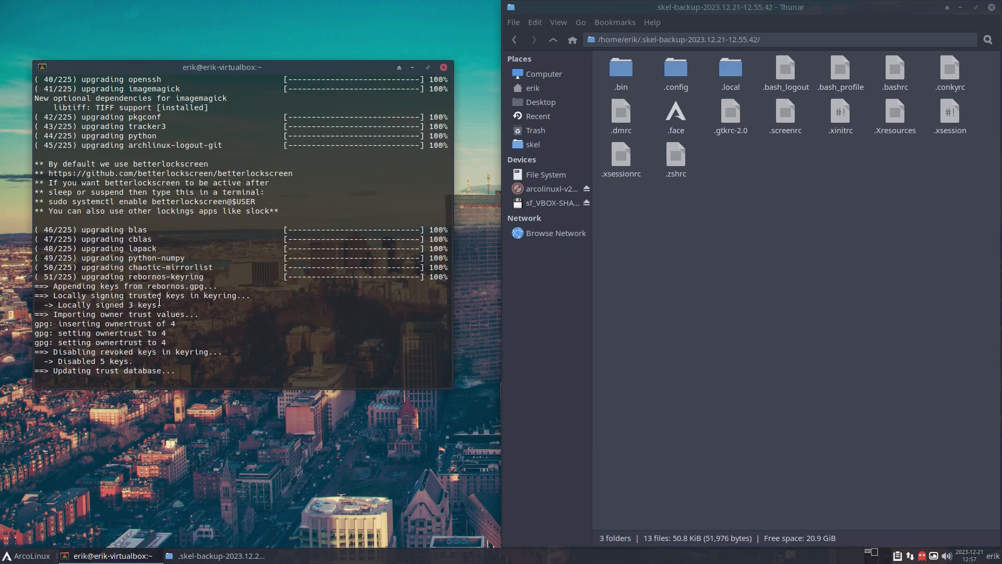
In a new terminal, cancel the archlinux-keyring install command and enter fixkey instead
key("ctrl+alt+t")
type("sud")
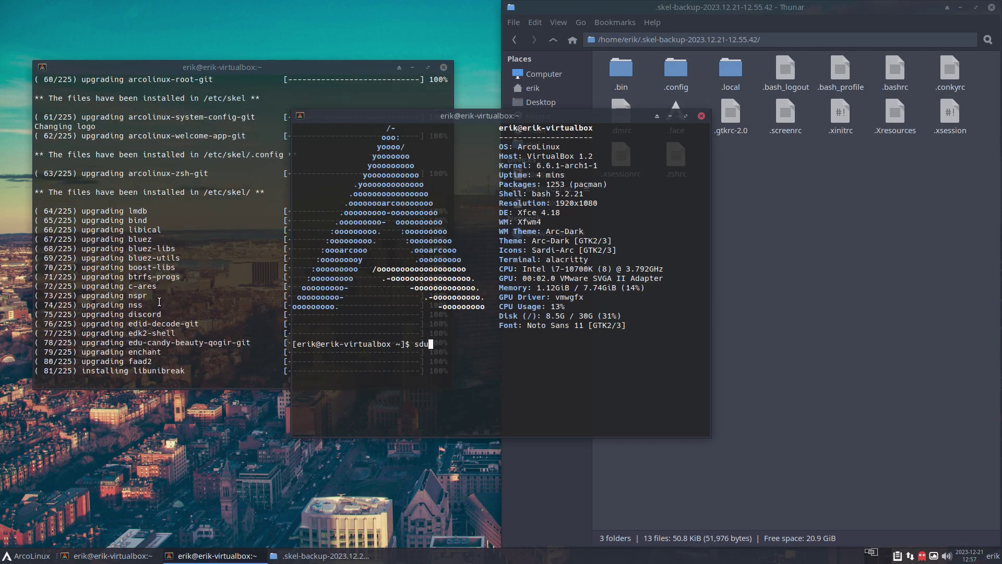
type("o pacman -")
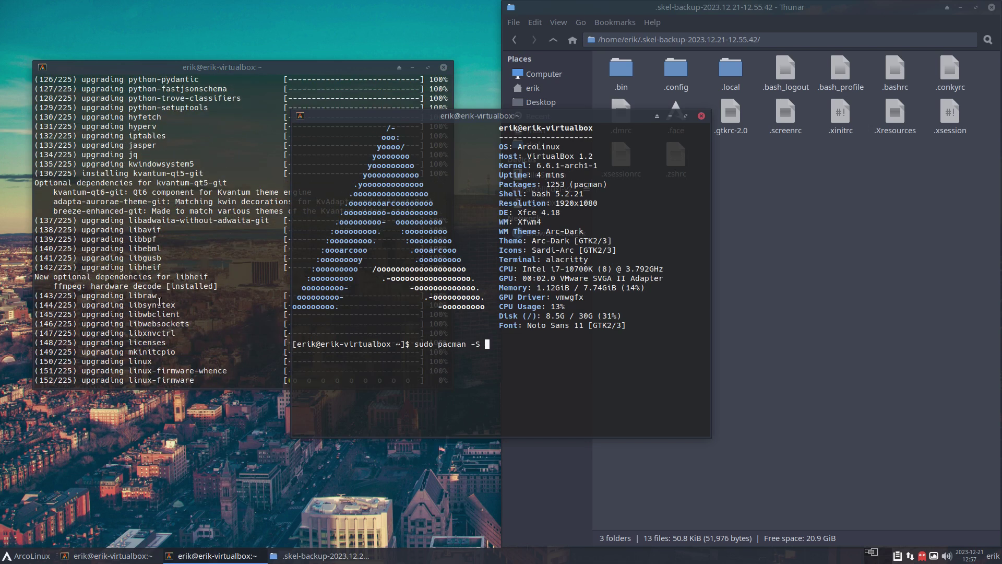
type("S archlinux-")
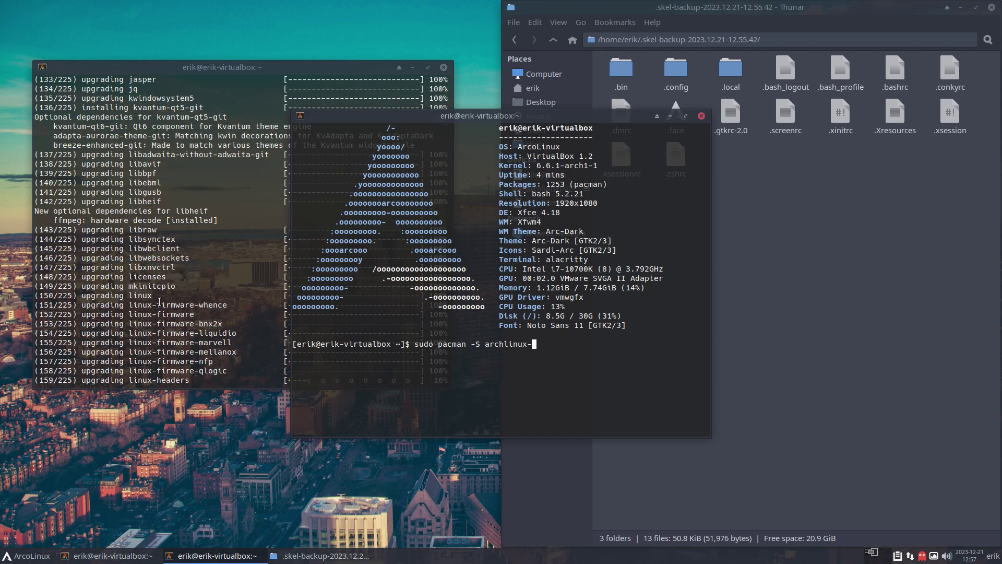
type("ker")
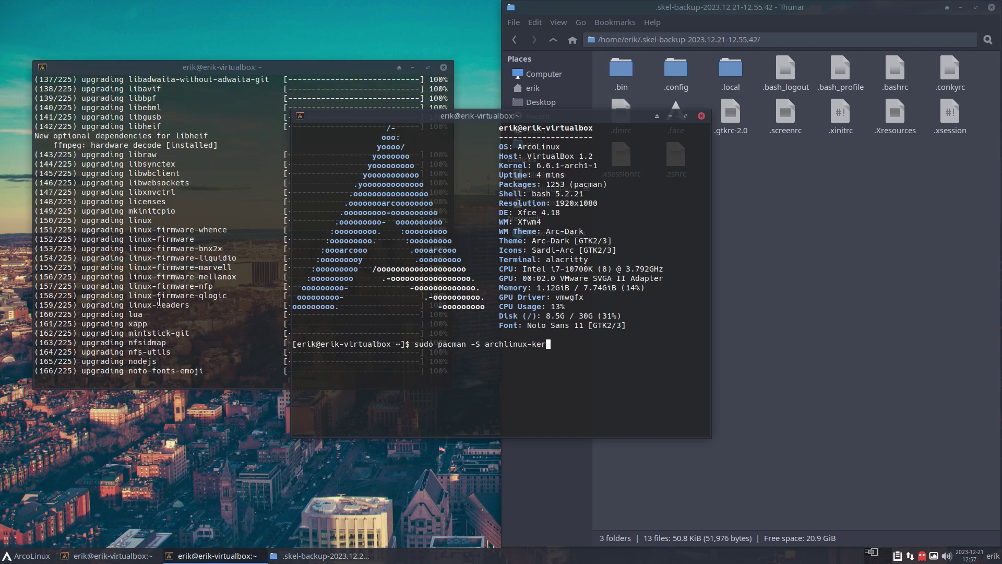
key("BackSpace")
type("yring")
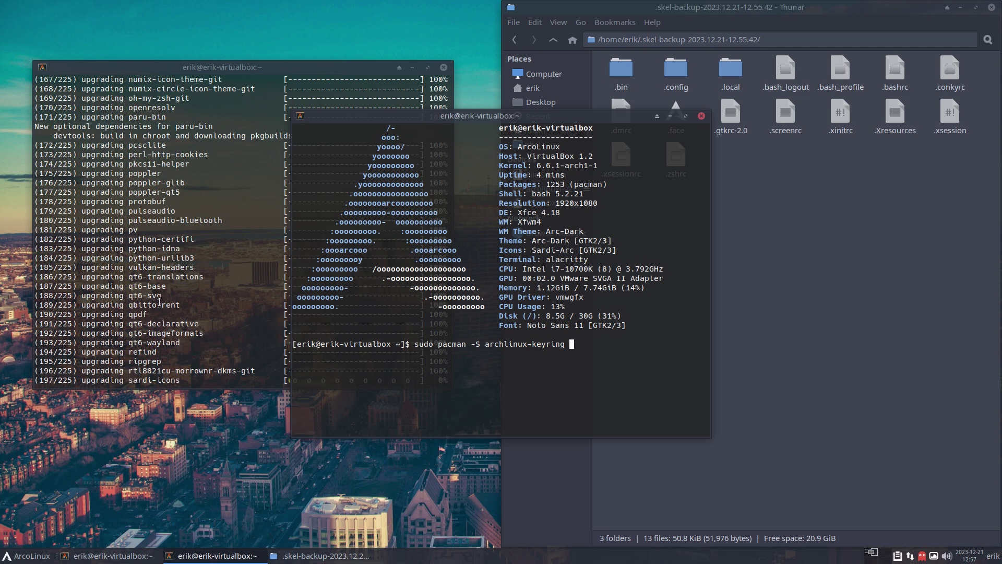
key("ctrl+c")
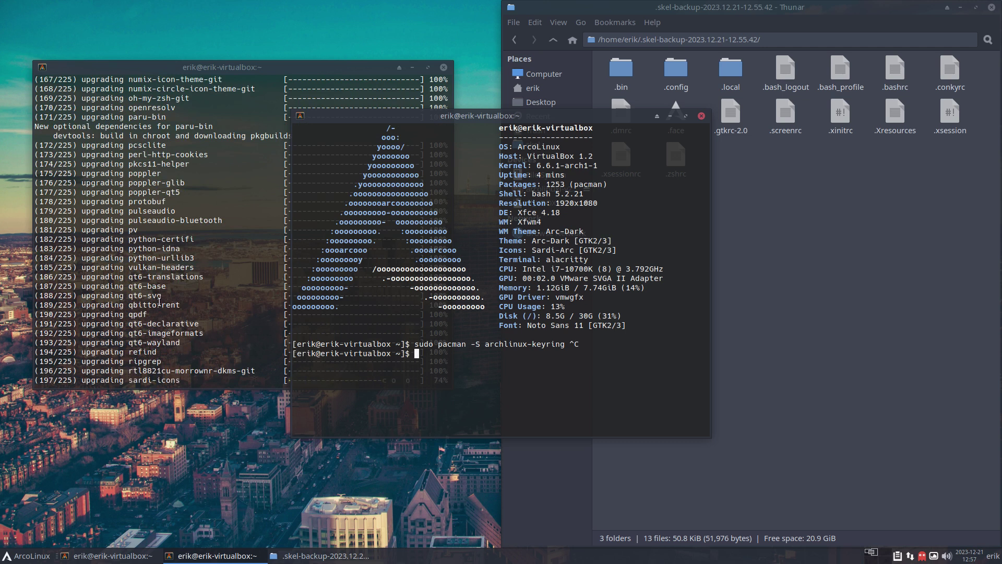
type("fixkey")
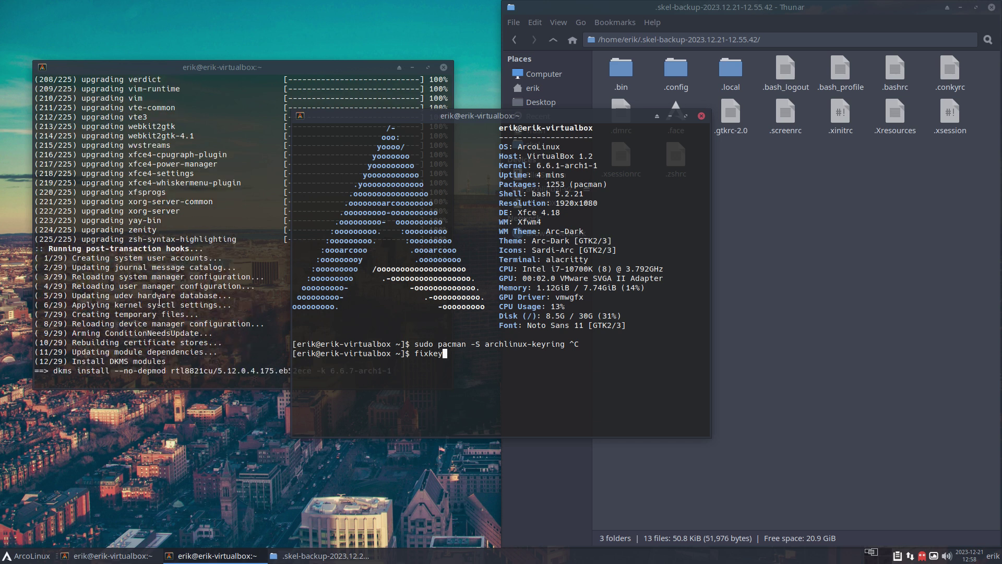
Close the fixkey terminal and start a new Alacritty window beside the running upgrade
left_click(702, 117)
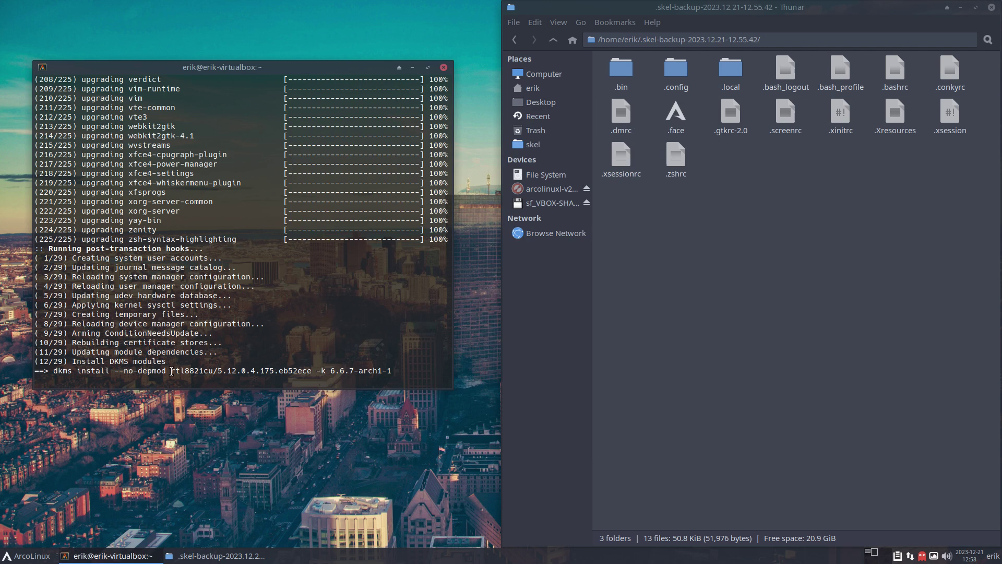
left_click_drag(170, 370, 358, 371)
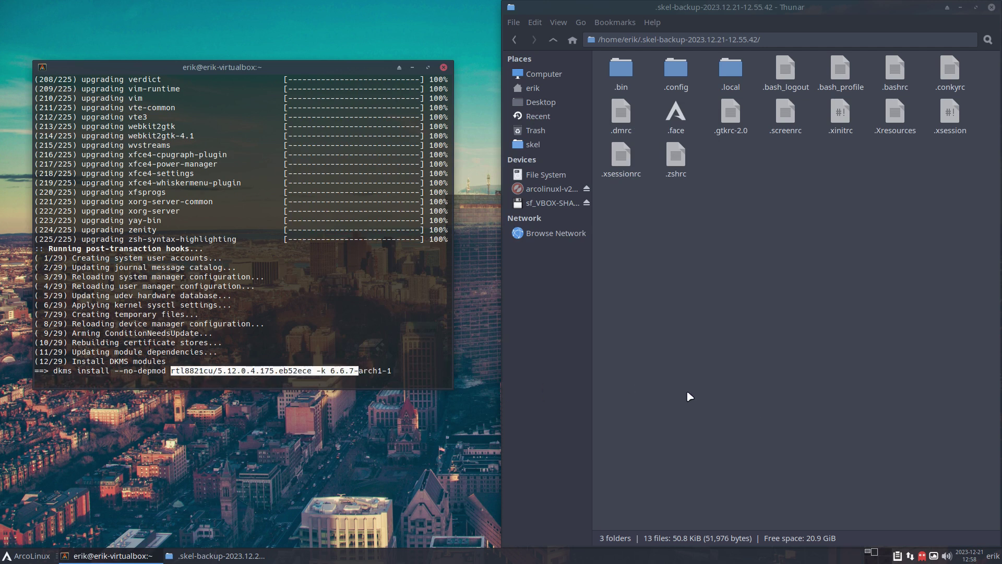
left_click(759, 411)
key("super+Return")
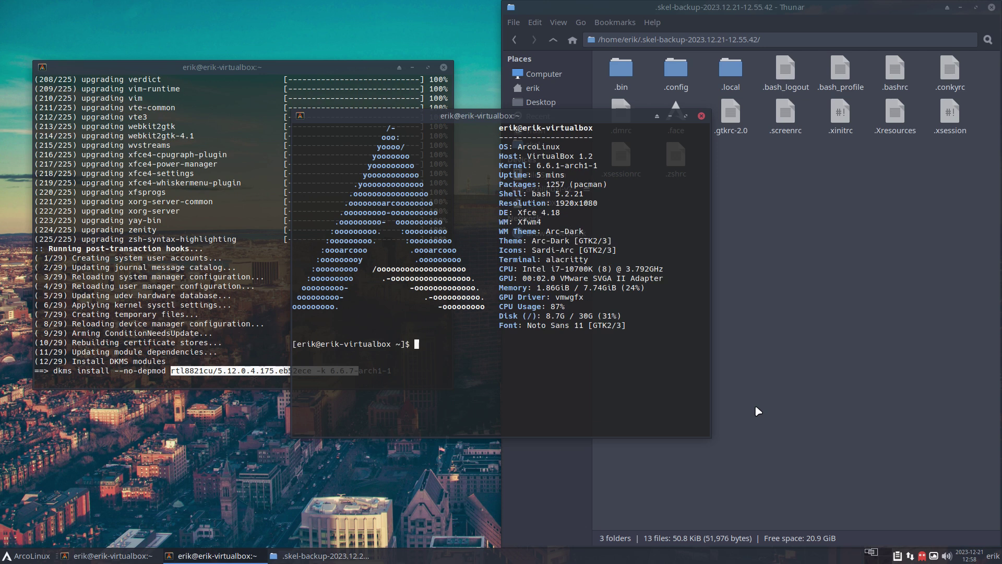
Type 'sudo pacman -R broadcom-wl-dkms rtl8821cu-morrownr-dkms-git' and compare it with the dkms install lines
type("sudo pacman -R broa")
key("Tab")
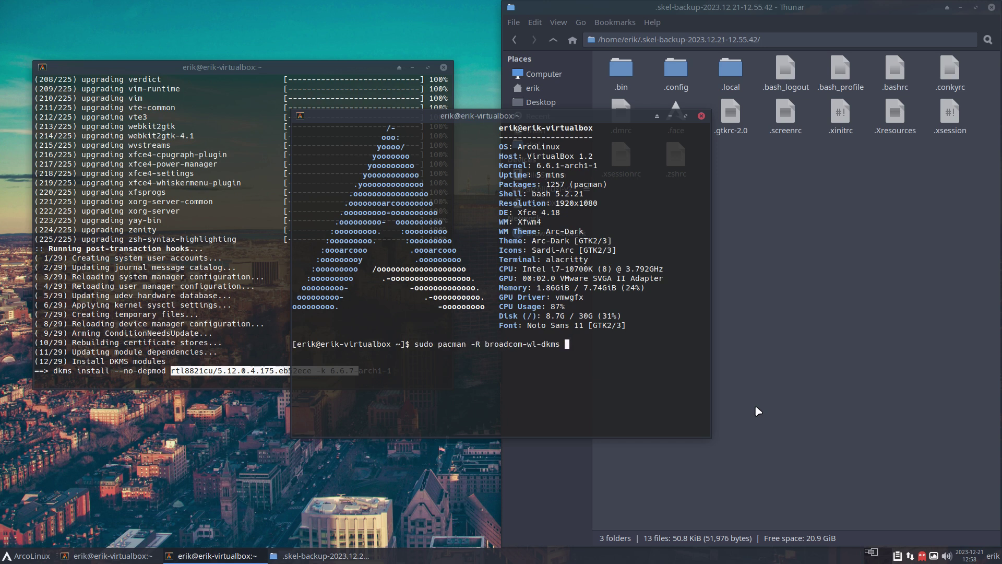
type("rtl")
key("Tab")
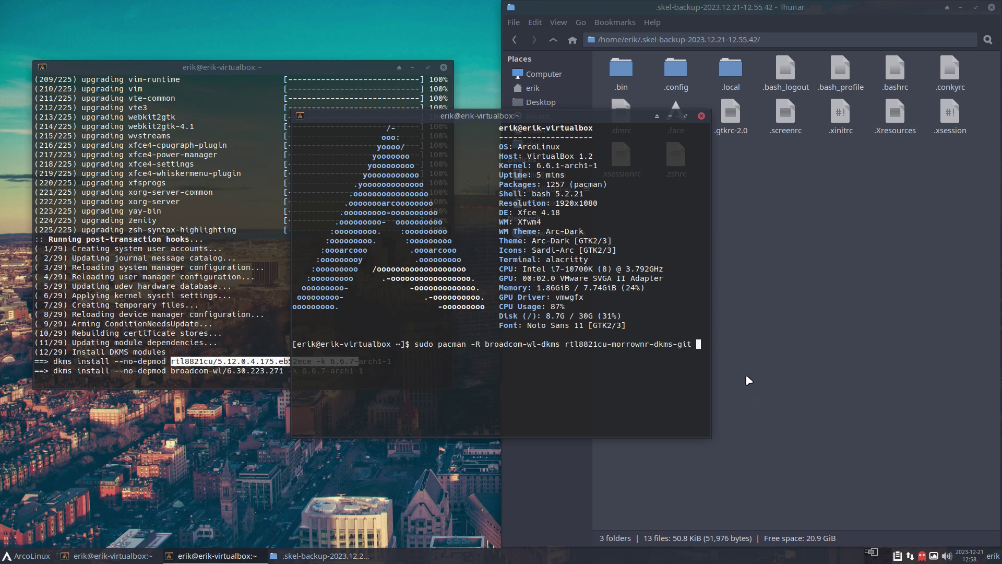
left_click_drag(587, 120, 754, 195)
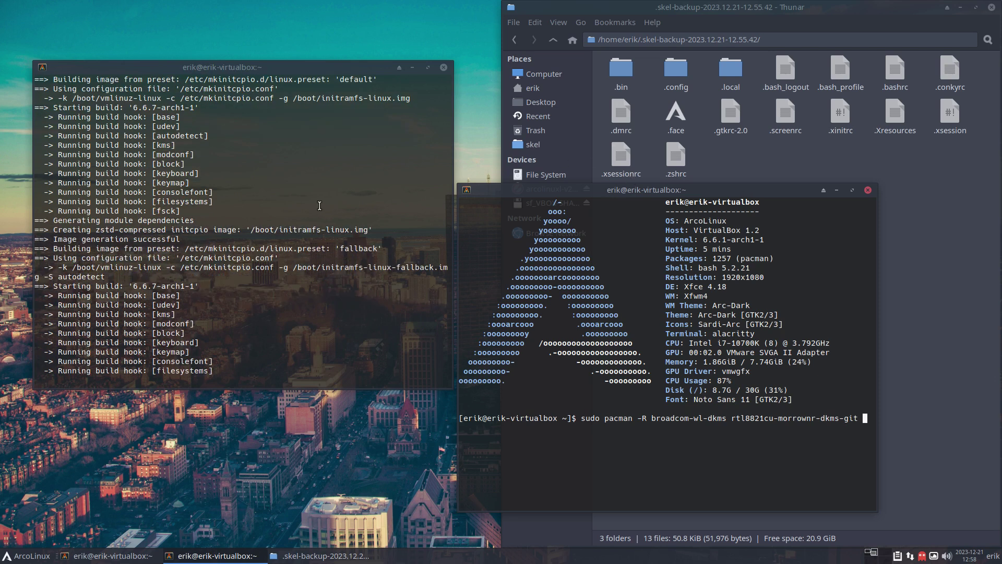
scroll(192, 187, "up", 4)
left_click_drag(152, 183, 358, 184)
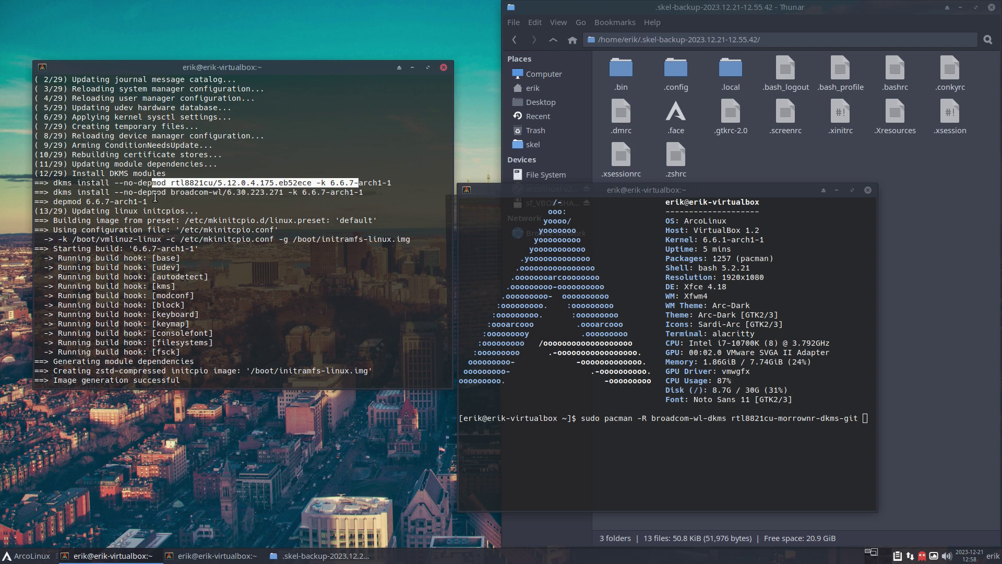
left_click_drag(175, 192, 377, 192)
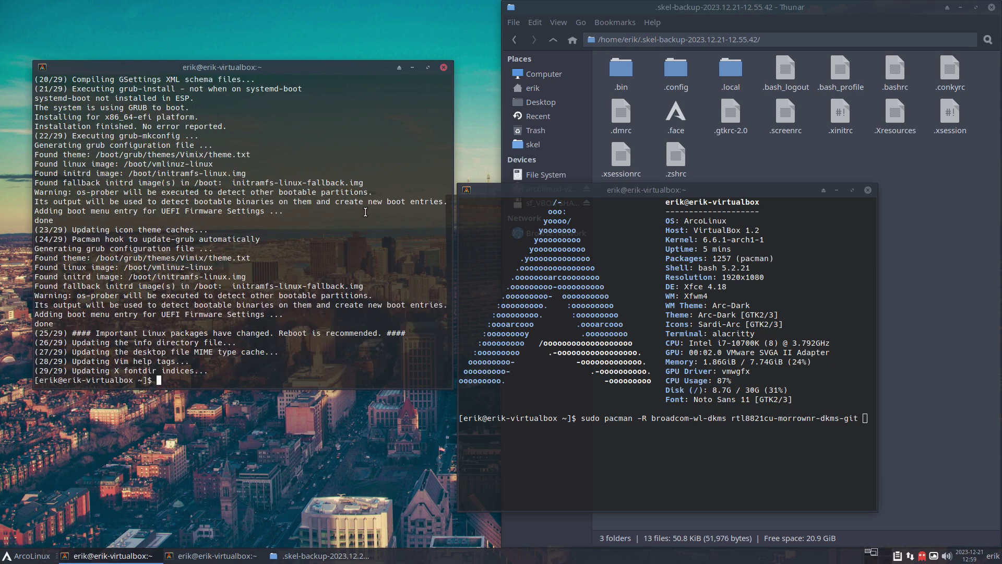
left_click_drag(633, 418, 814, 421)
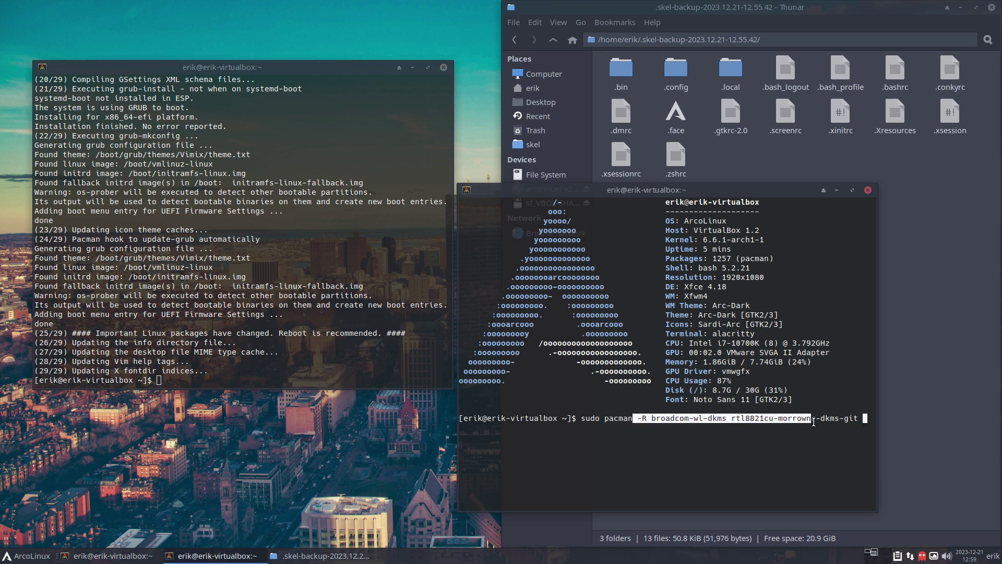
Close the removal-command terminal and enter the bupskel command in the remaining terminal
left_click(868, 191)
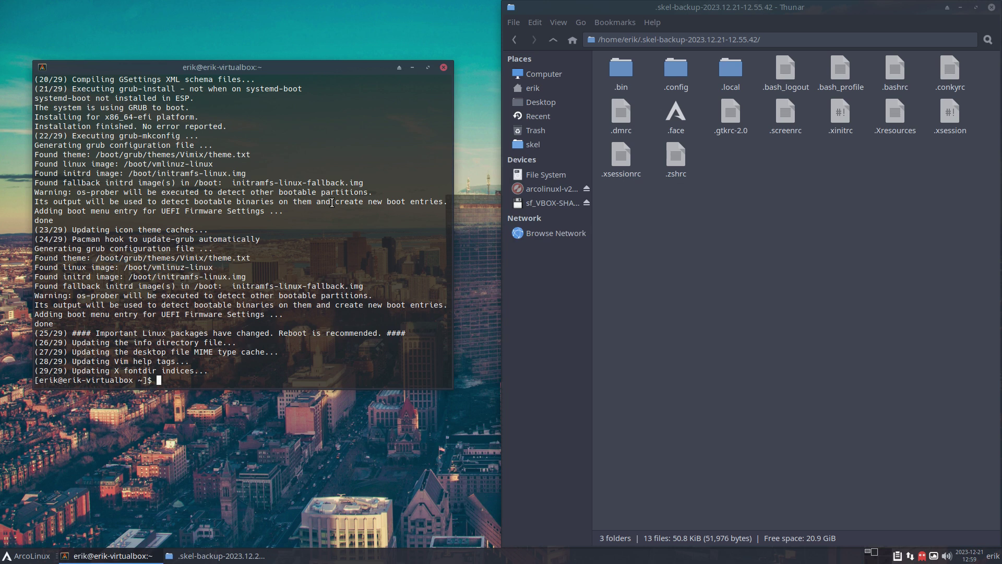
type("bukse")
key("Left")
key("Left")
key("BackSpace")
type("p")
key("End")
key("BackSpace")
key("Tab")
Run bupskel, select the new .skel-backup-2023.12.21-12.59.29 in /home/erik, and close the terminal
left_click(556, 37)
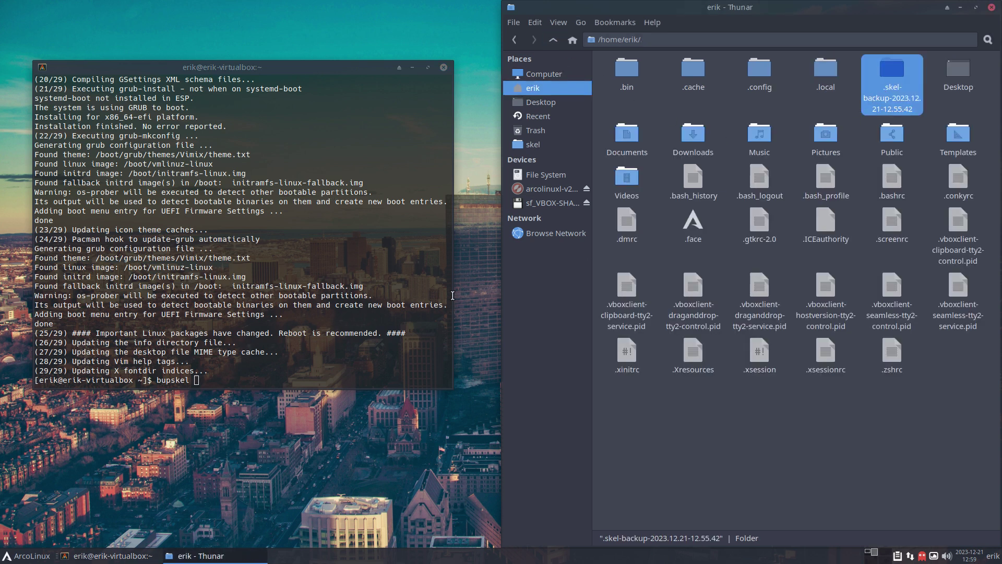
left_click(326, 340)
key("Return")
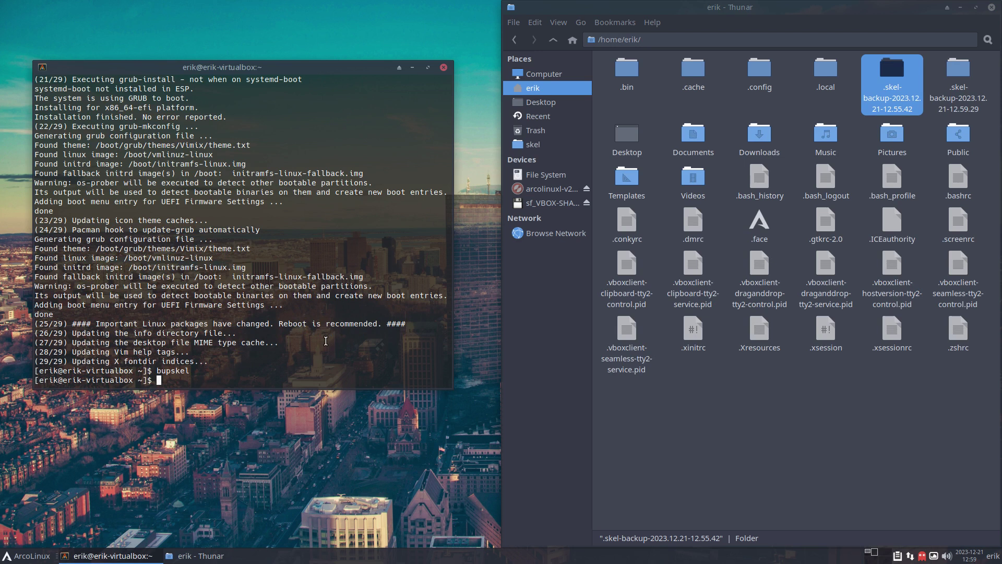
left_click(893, 69)
left_click(953, 71)
left_click(443, 66)
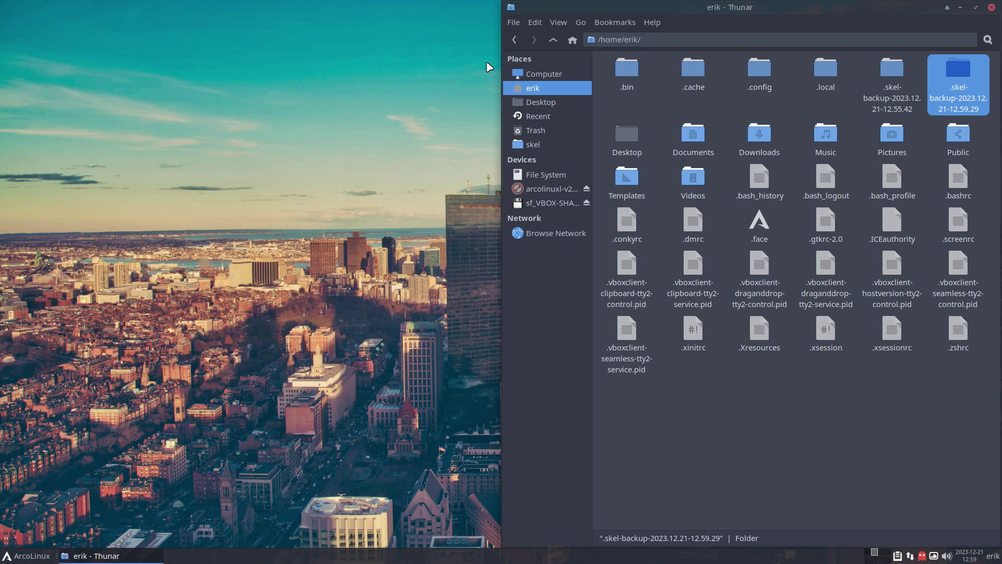
left_click_drag(738, 10, 356, 40)
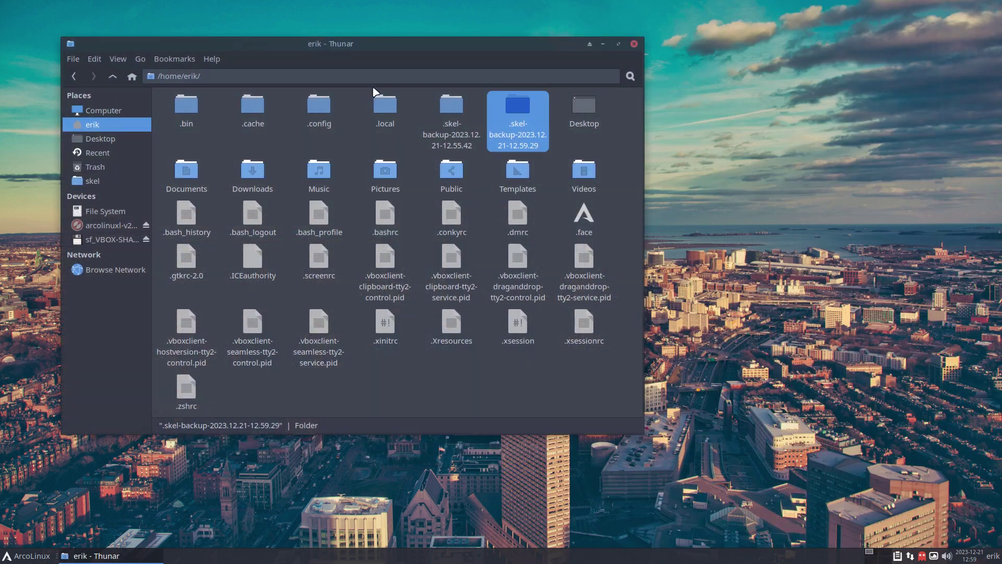
Compare .skel-backup-2023.12.21-12.55.42 and .skel-backup-2023.12.21-12.59.29 in Meld
left_click(418, 98)
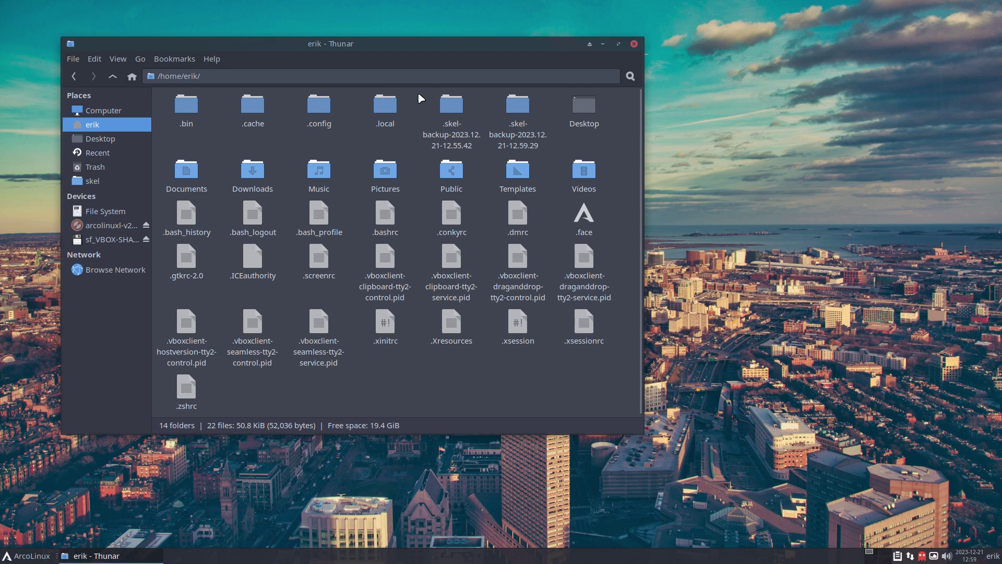
left_click_drag(419, 95, 524, 144)
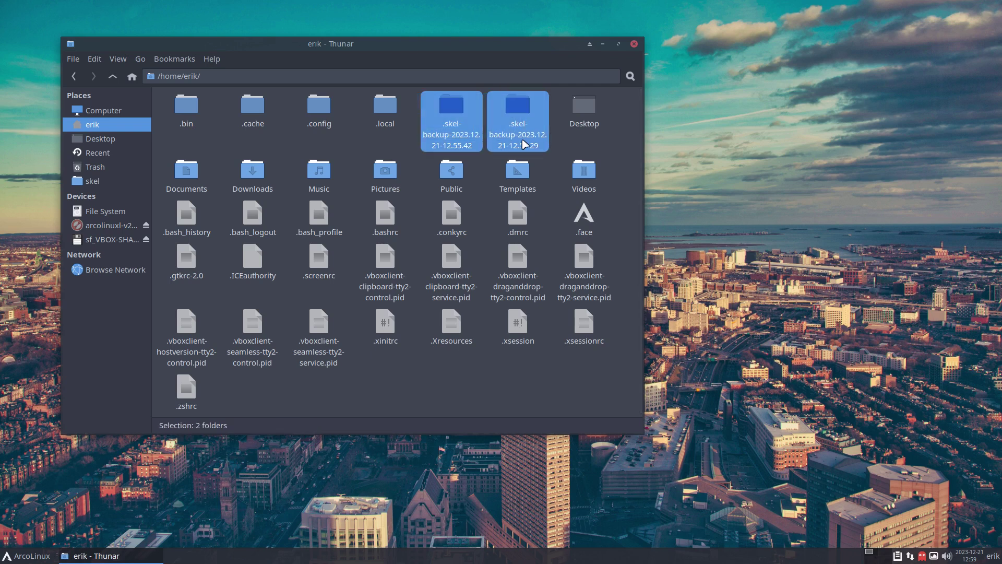
right_click(520, 108)
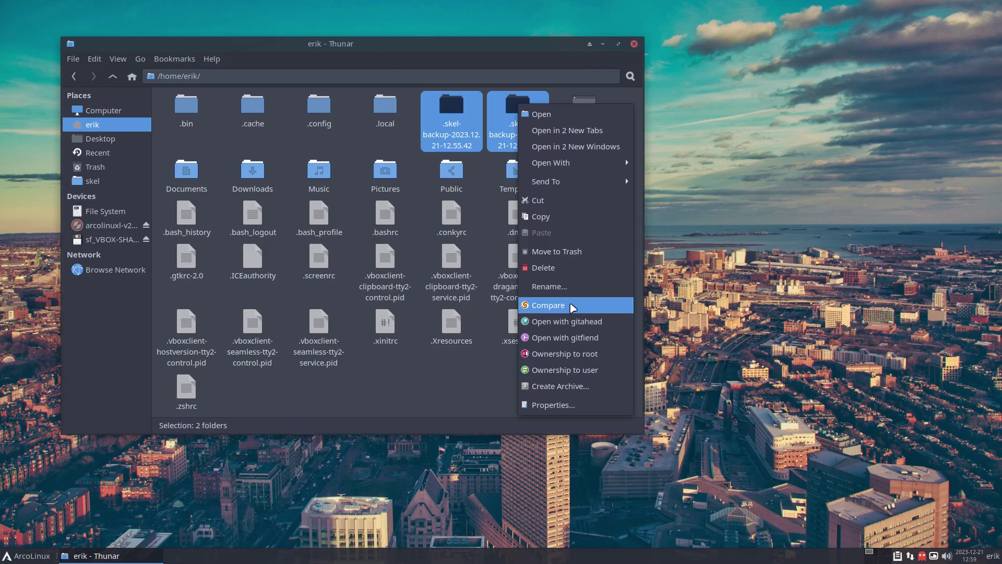
left_click(572, 308)
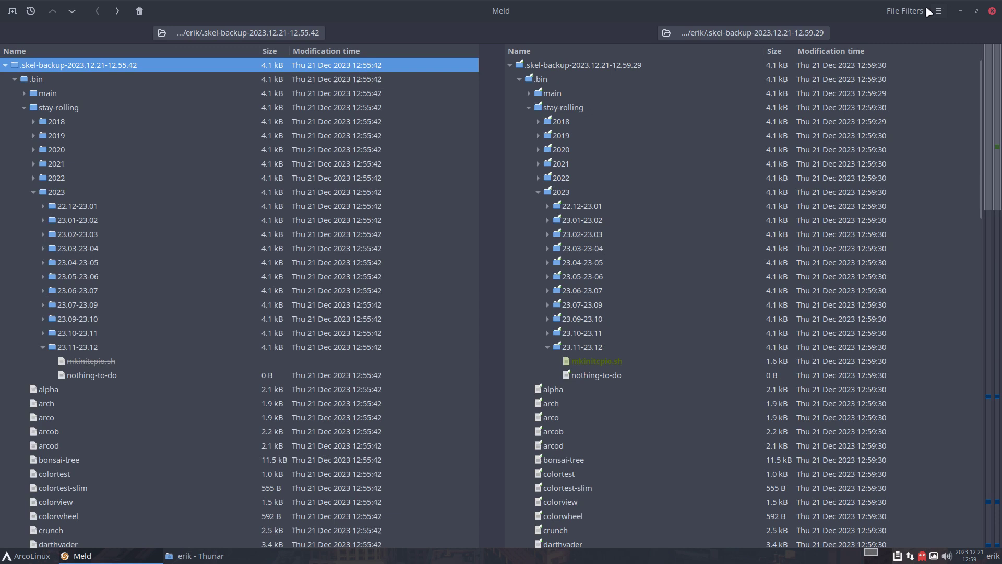
Filter out Same files and open mkinitcpio.sh, present only in the newer backup, in its own comparison
left_click(913, 11)
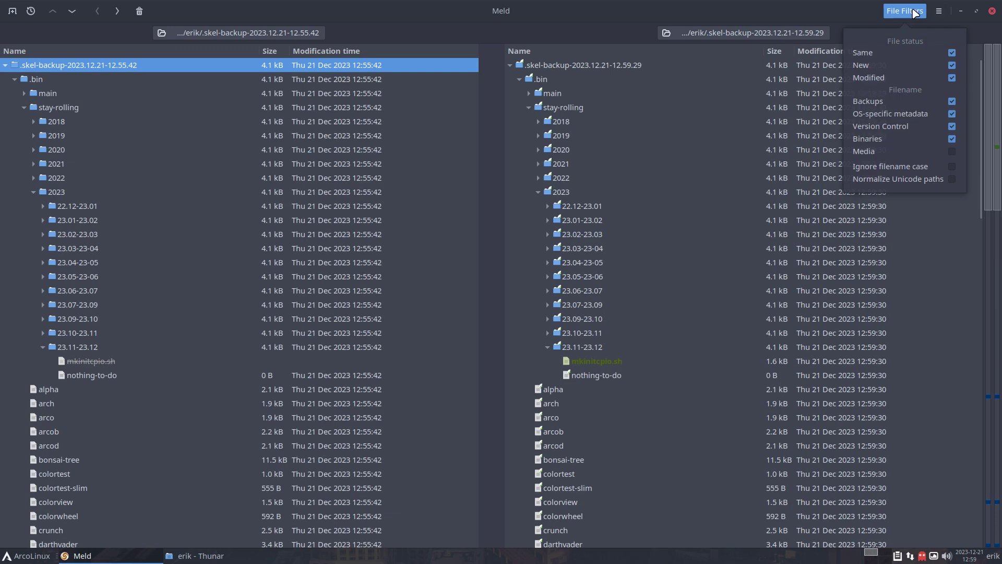
left_click(955, 54)
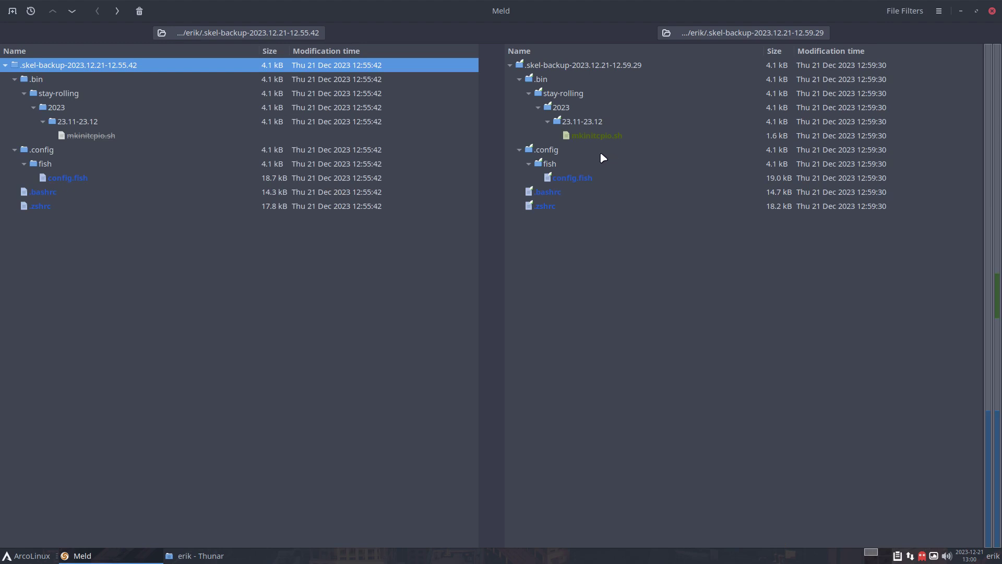
left_click(604, 138)
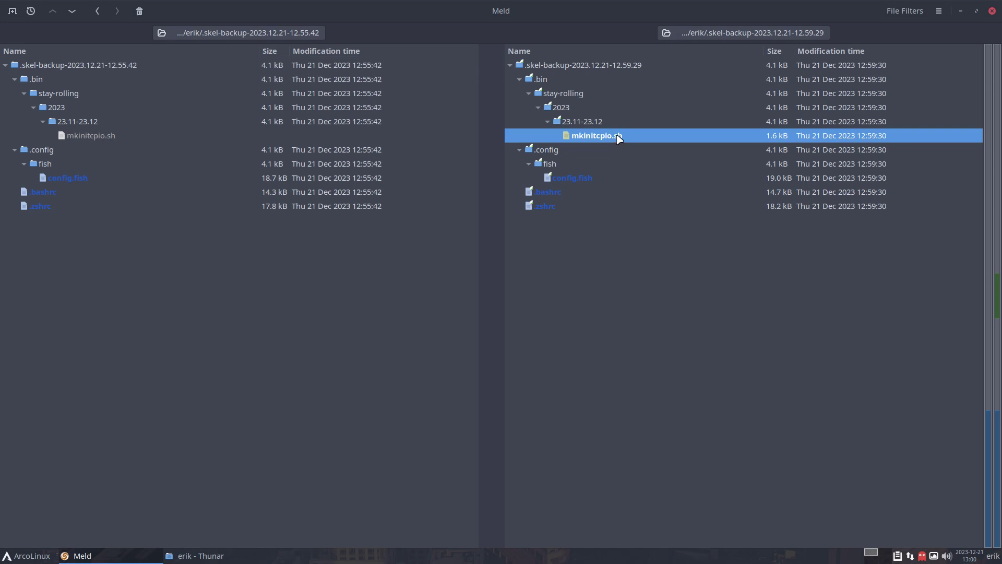
double_click(618, 137)
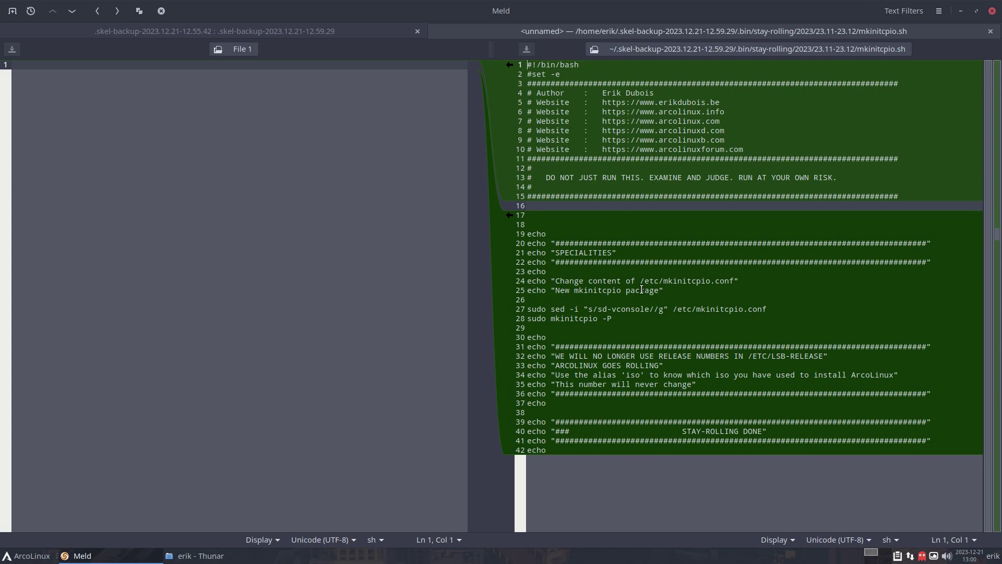
Inspect the sd-vconsole removal and mkinitcpio -P lines in mkinitcpio.sh, then close its tab
left_click_drag(599, 309, 654, 309)
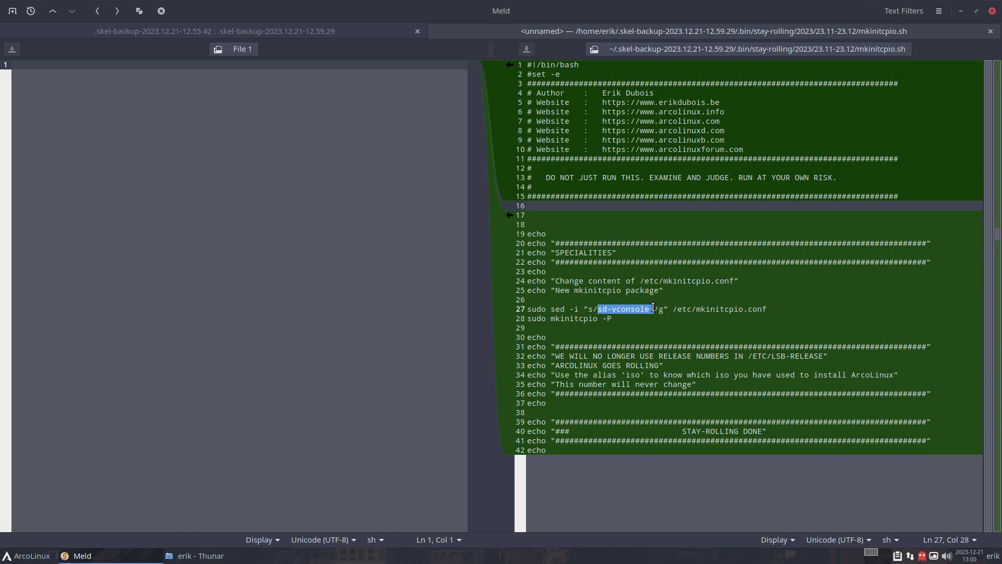
left_click(619, 319)
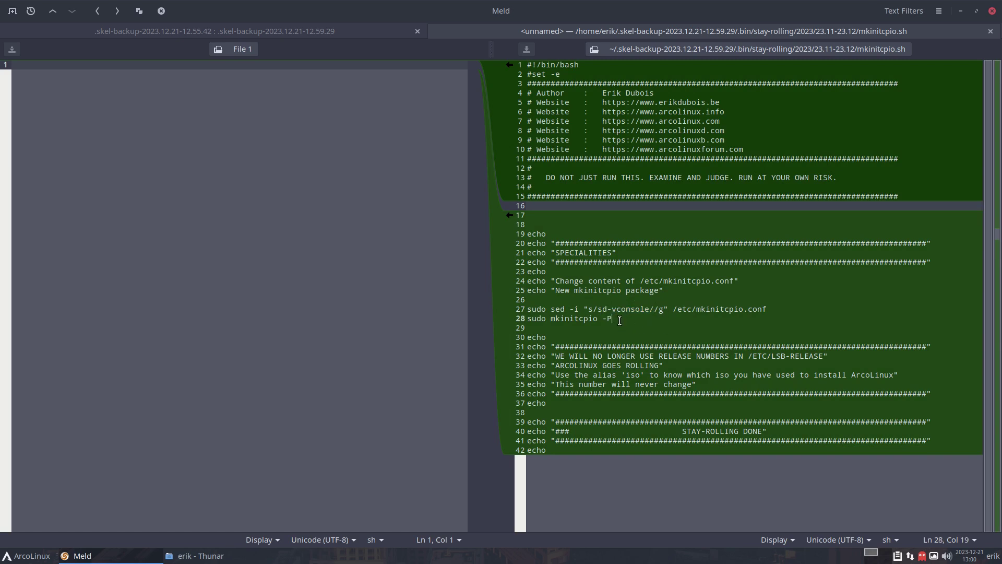
left_click(990, 32)
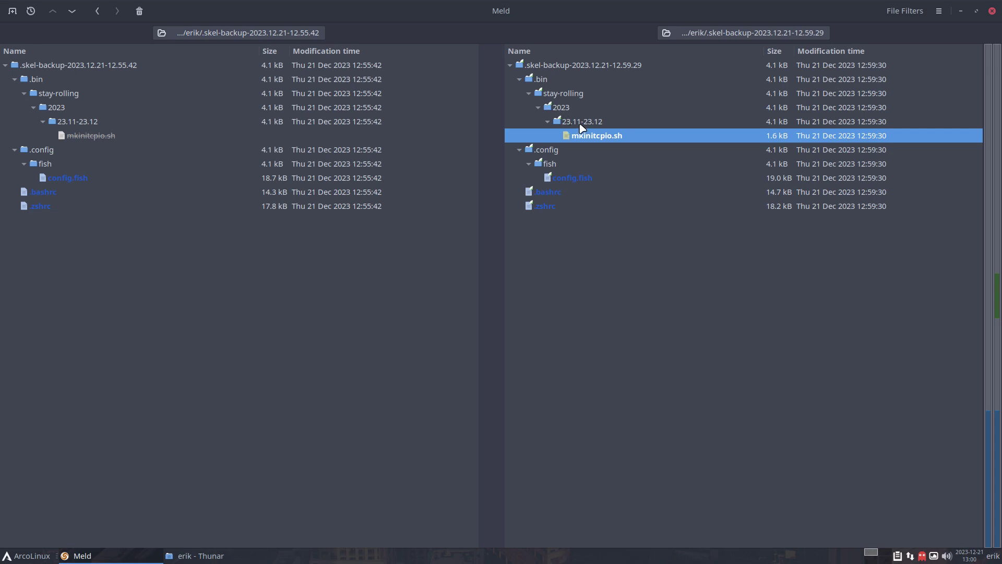
double_click(584, 180)
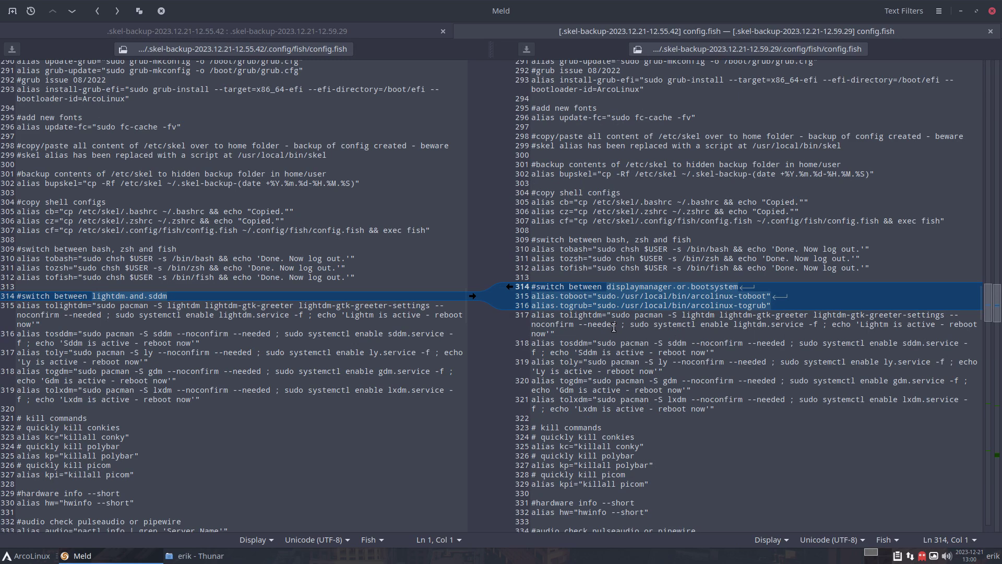
left_click_drag(556, 297, 588, 296)
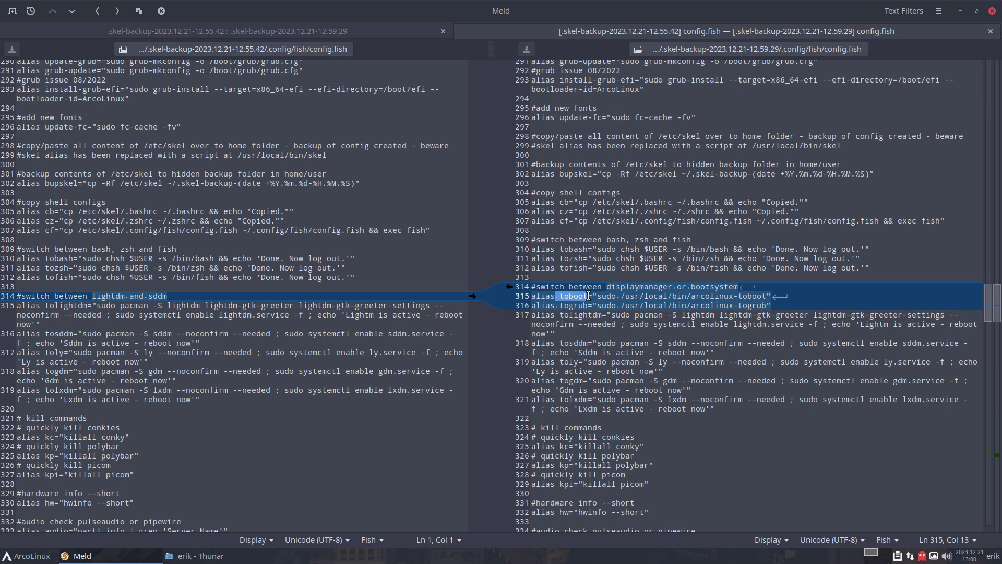
left_click(574, 306)
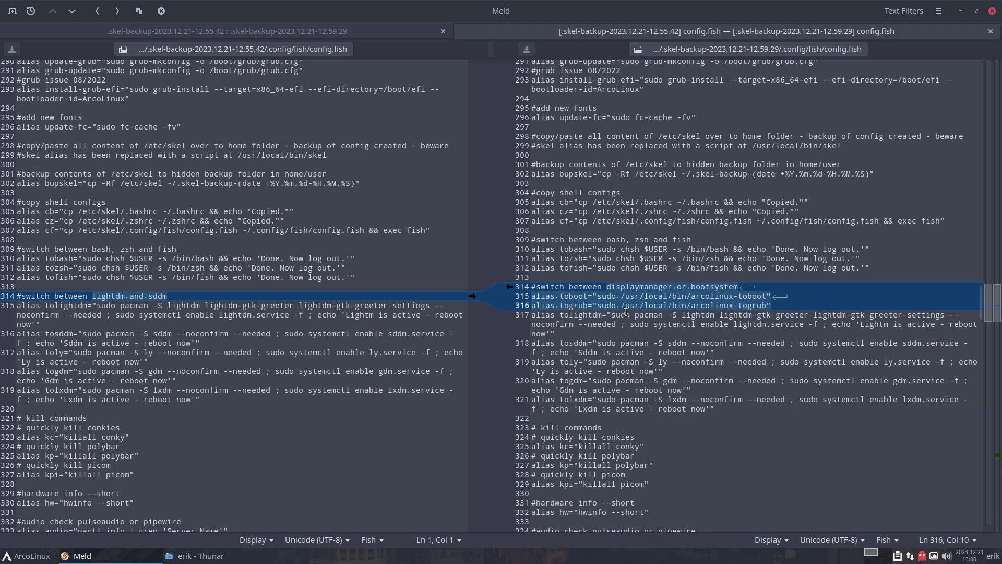
scroll(626, 312, "down", 15)
scroll(626, 312, "down", 20)
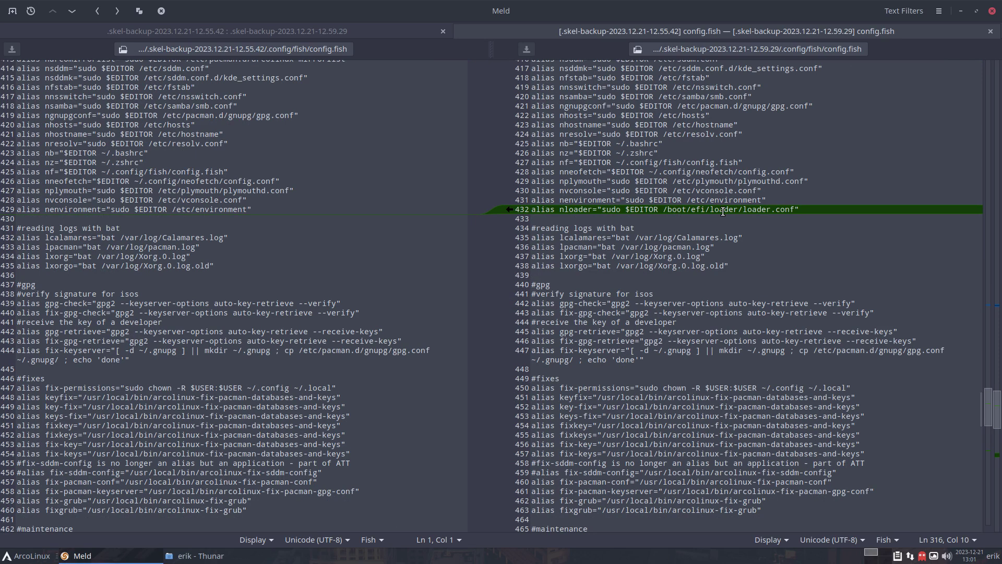
Review the new nloader and boot aliases in config.fish, scrolling further down the diff
left_click_drag(734, 209, 783, 209)
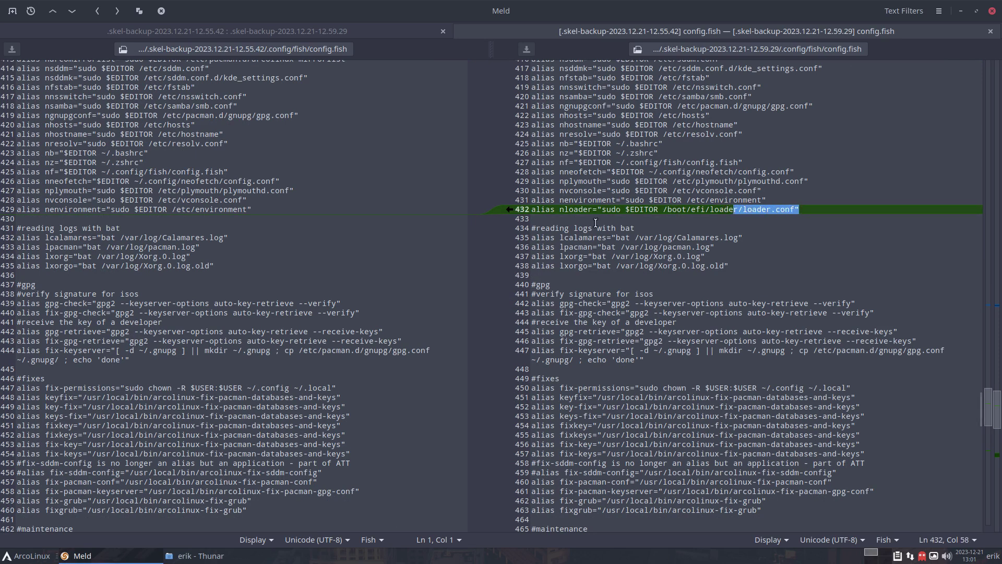
double_click(572, 211)
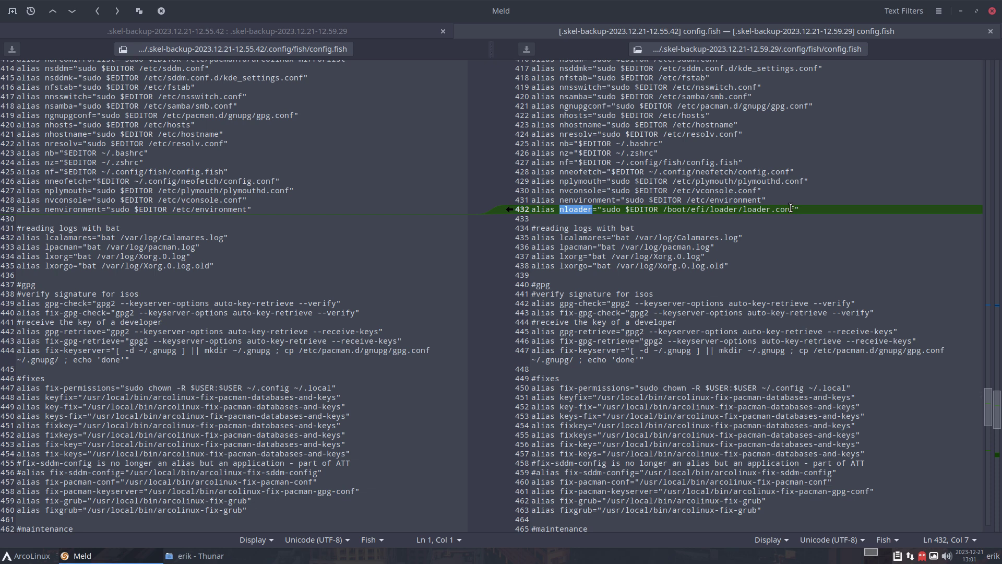
scroll(791, 208, "down", 10)
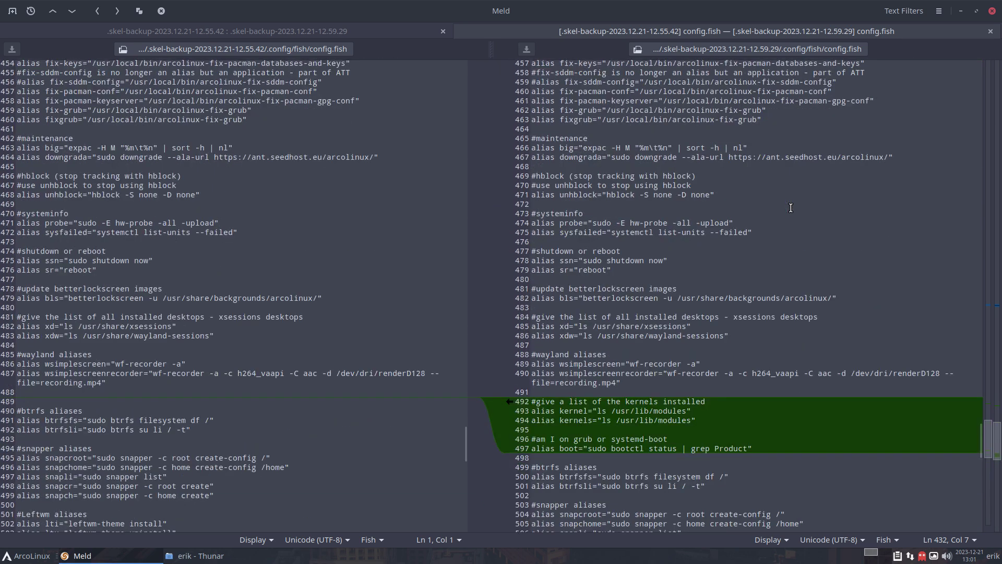
scroll(791, 208, "down", 3)
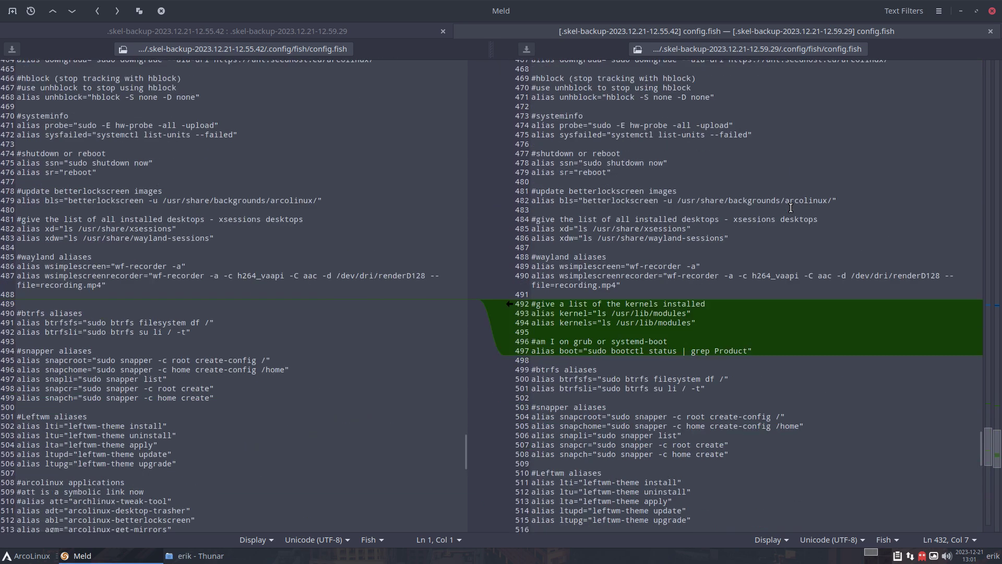
double_click(573, 351)
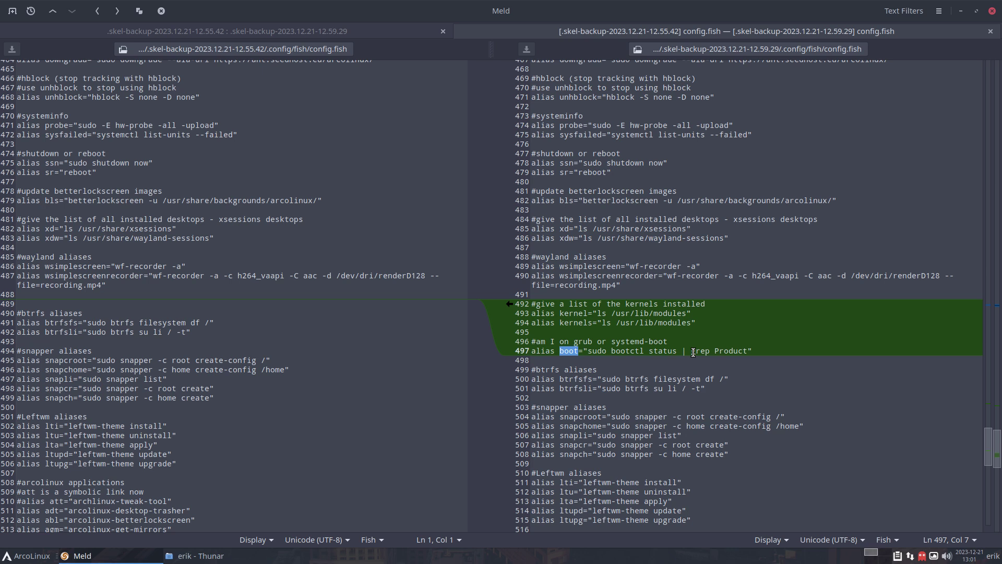
scroll(693, 352, "down", 10)
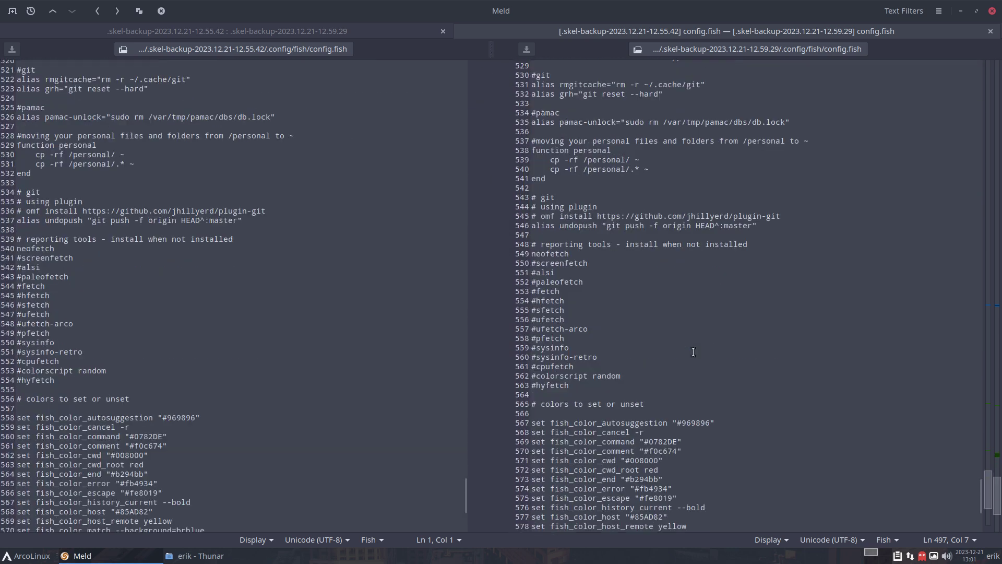
left_click(991, 31)
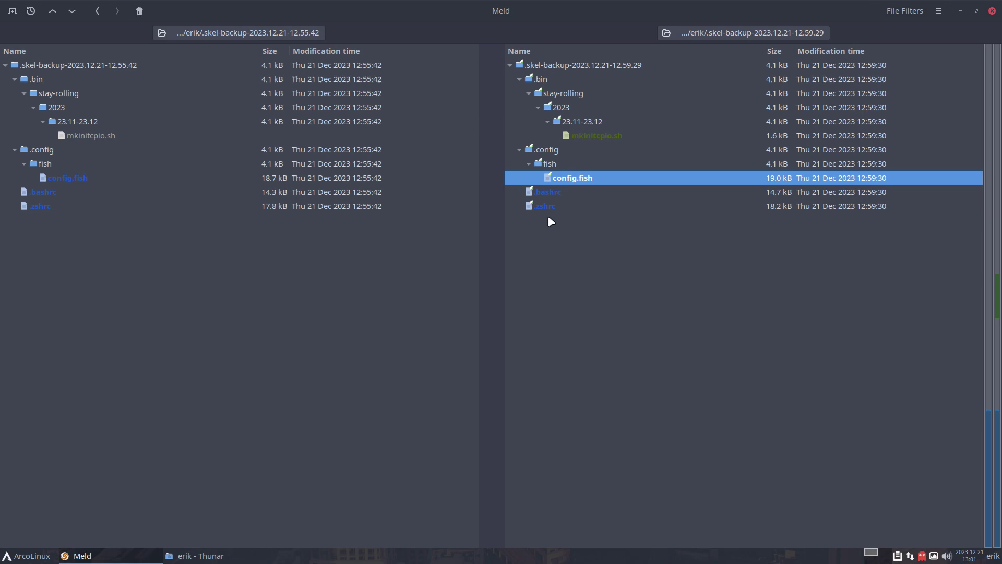
left_click(554, 193)
left_click(564, 207)
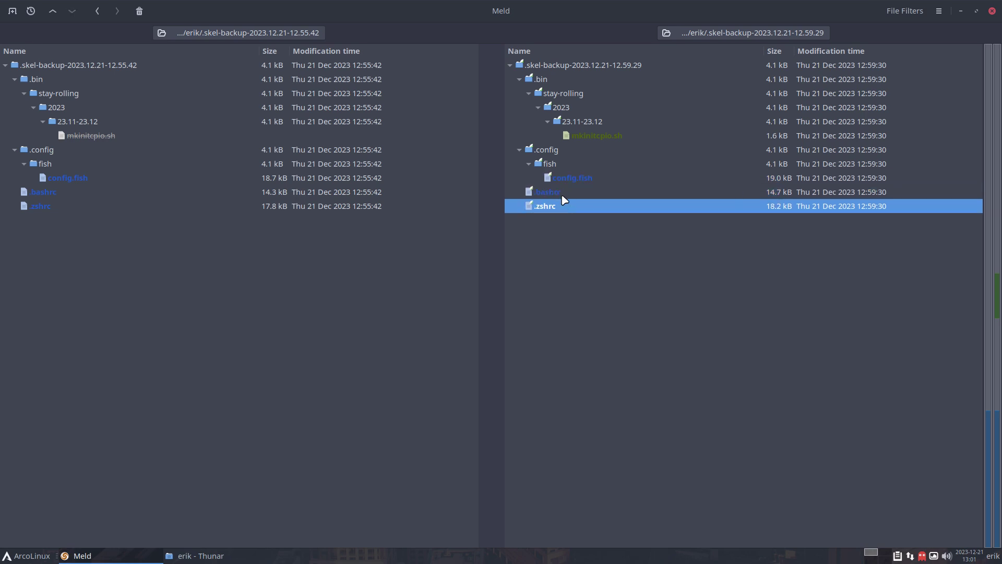
double_click(567, 196)
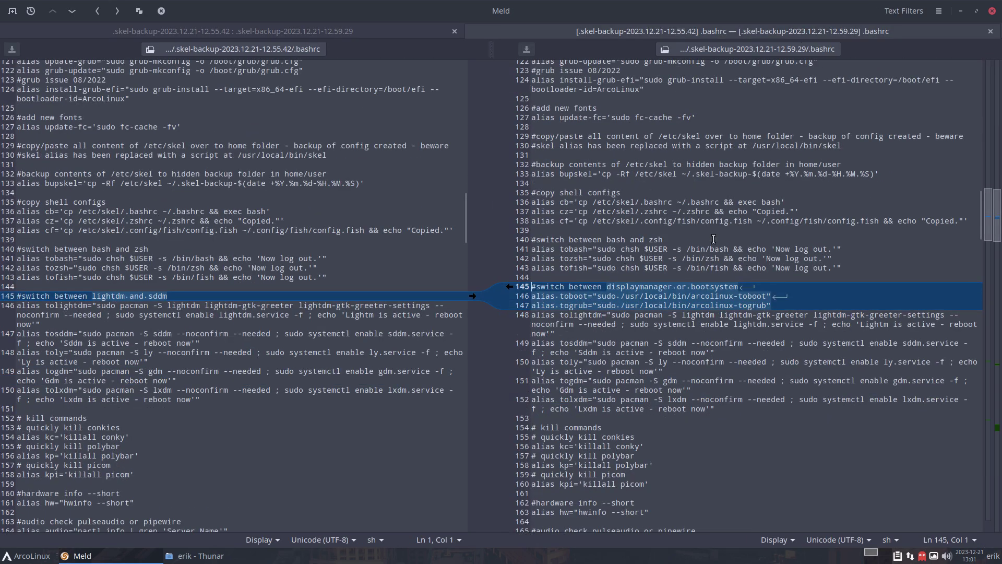
scroll(713, 239, "down", 12)
scroll(713, 239, "down", 8)
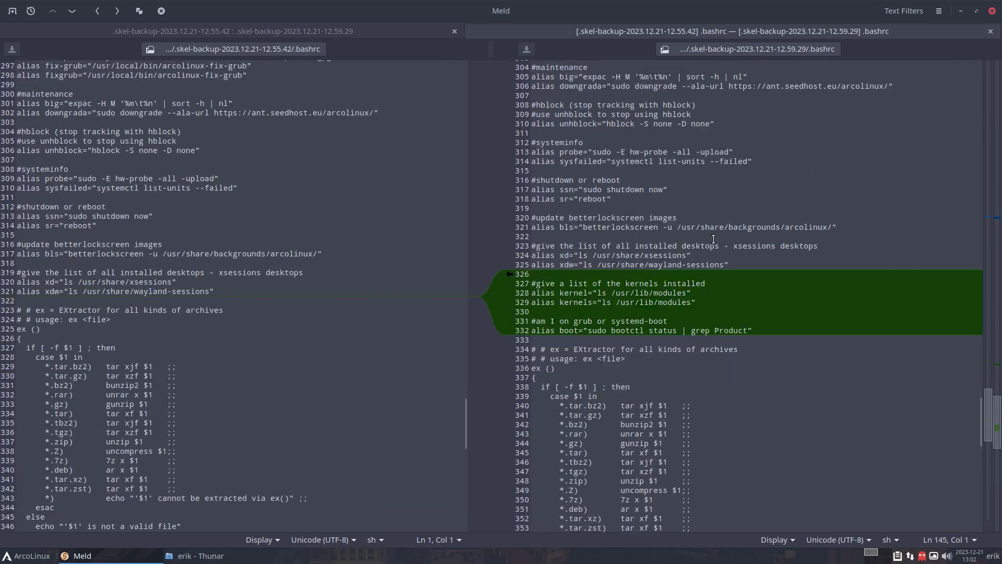
left_click(990, 32)
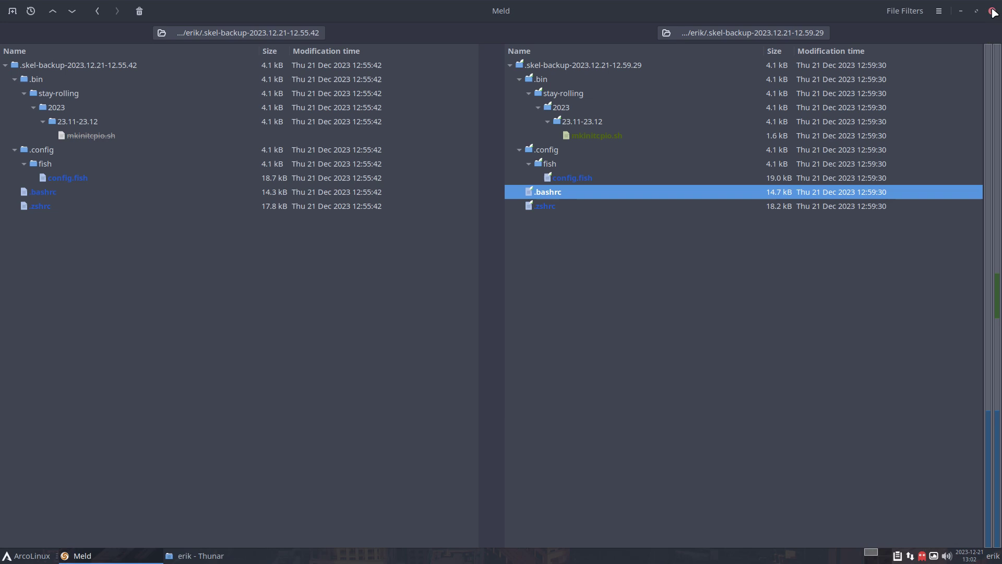
Close Meld, start a new terminal, and refresh .bashrc from skel with cb
left_click(992, 11)
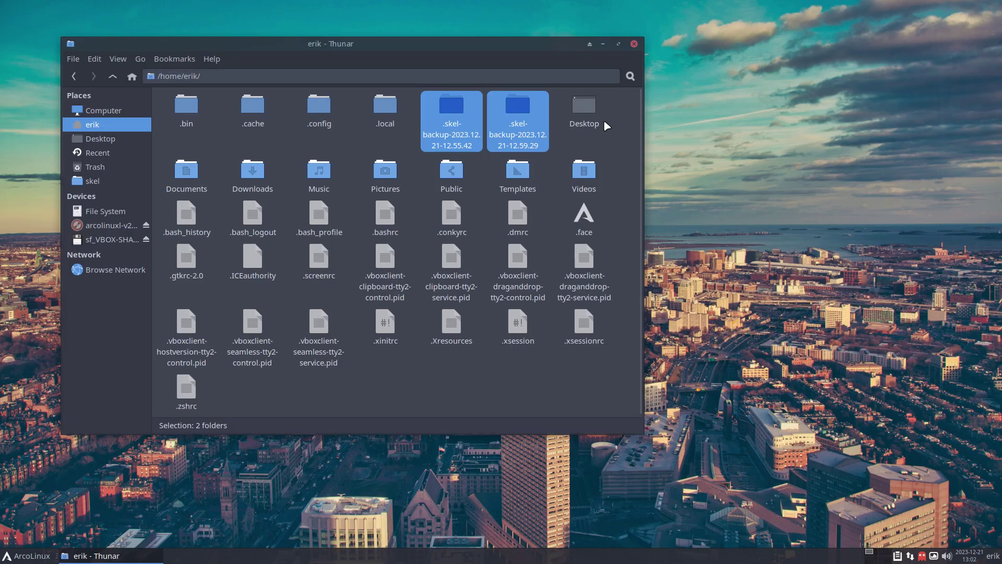
key("super+Return")
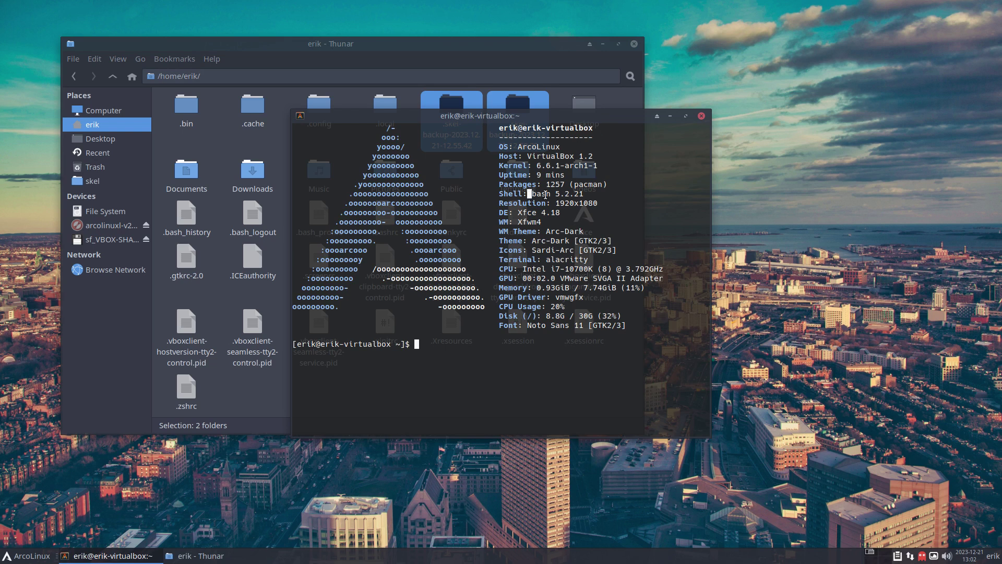
left_click_drag(527, 193, 611, 194)
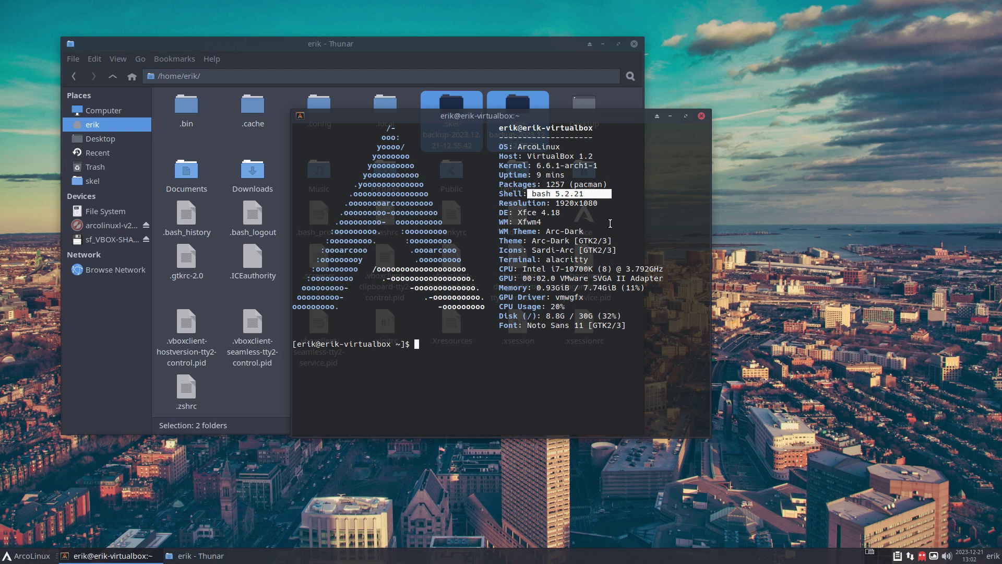
type("c")
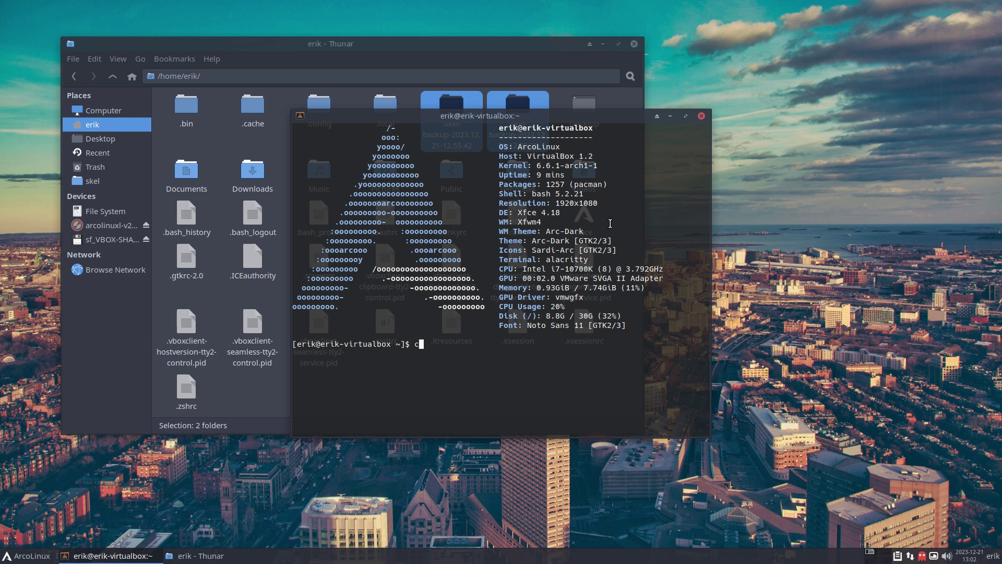
type("b")
key("Return")
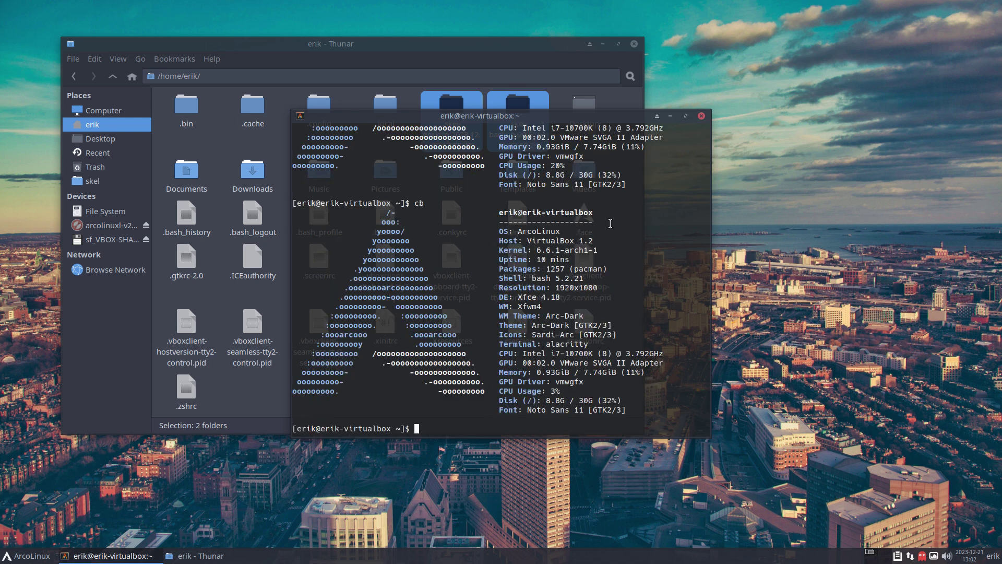
Run boot and kernel to confirm GRUB 2.12~rc1 and kernel 6.6.7-arch1-1
type("boot")
key("Return")
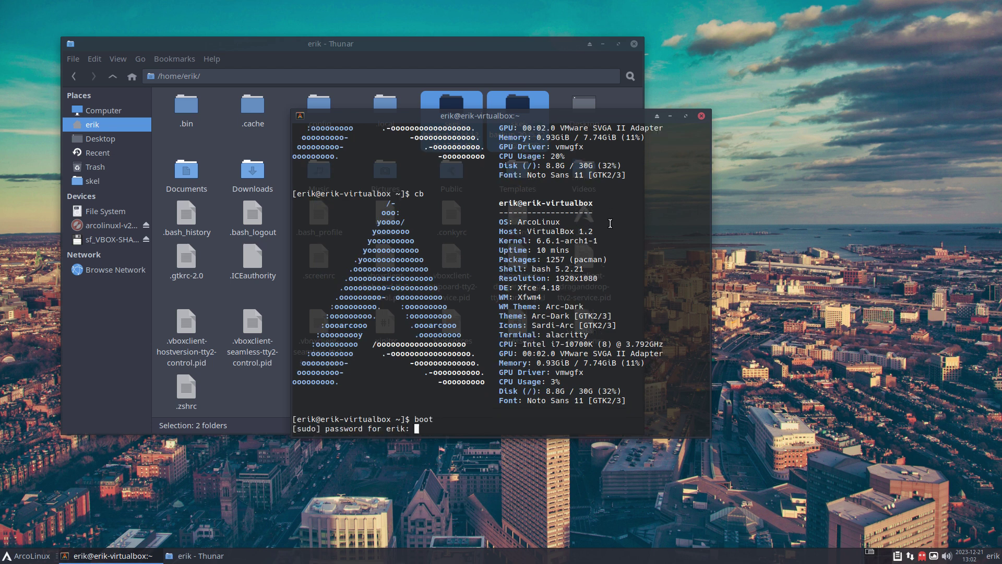
key("Return")
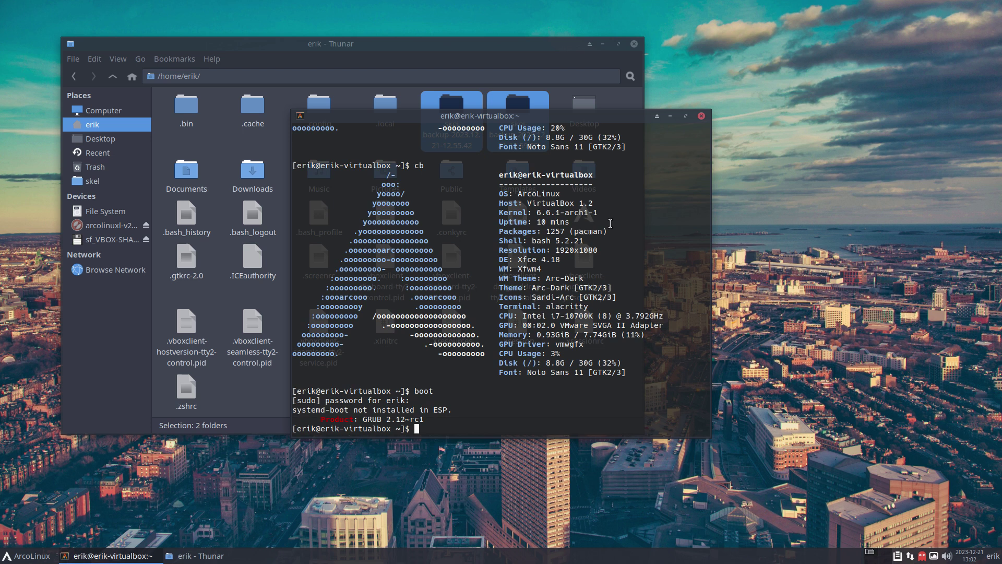
type("kernel")
key("Return")
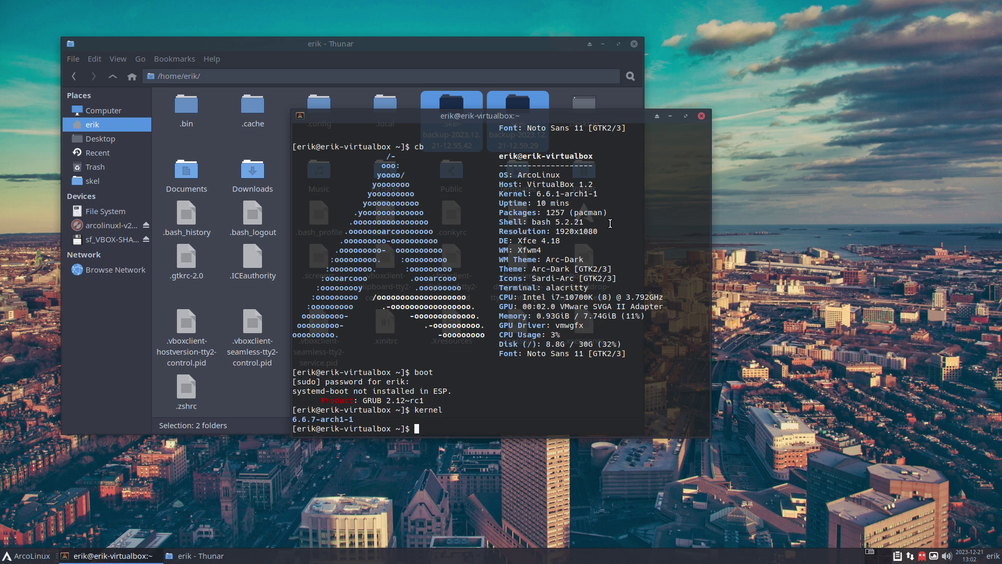
Copy the skel zshrc and fish config with cz and cf, and type 'sudo pacman -R octopi octopi-notifier-qt5'
type("cz")
key("Return")
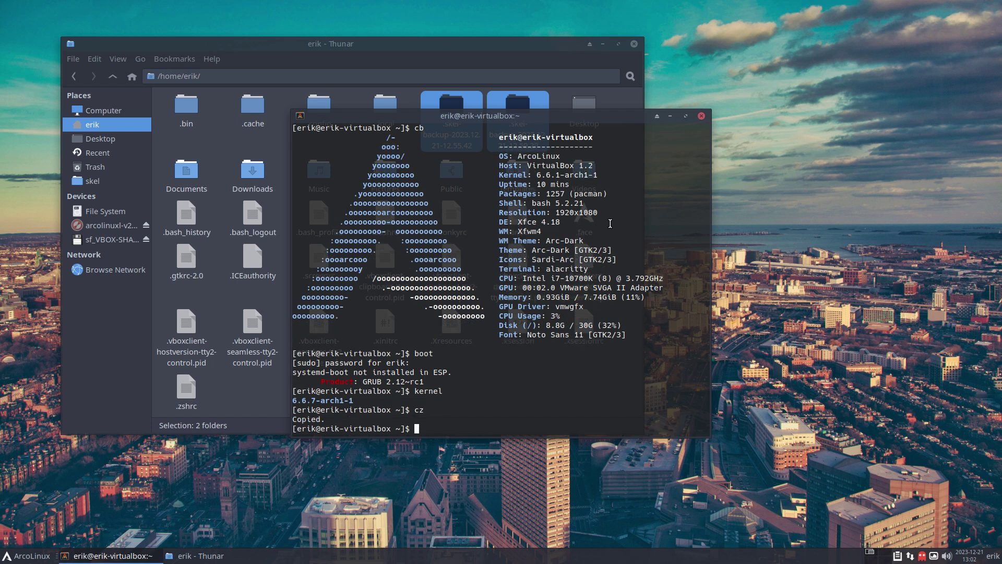
type("cf")
key("Return")
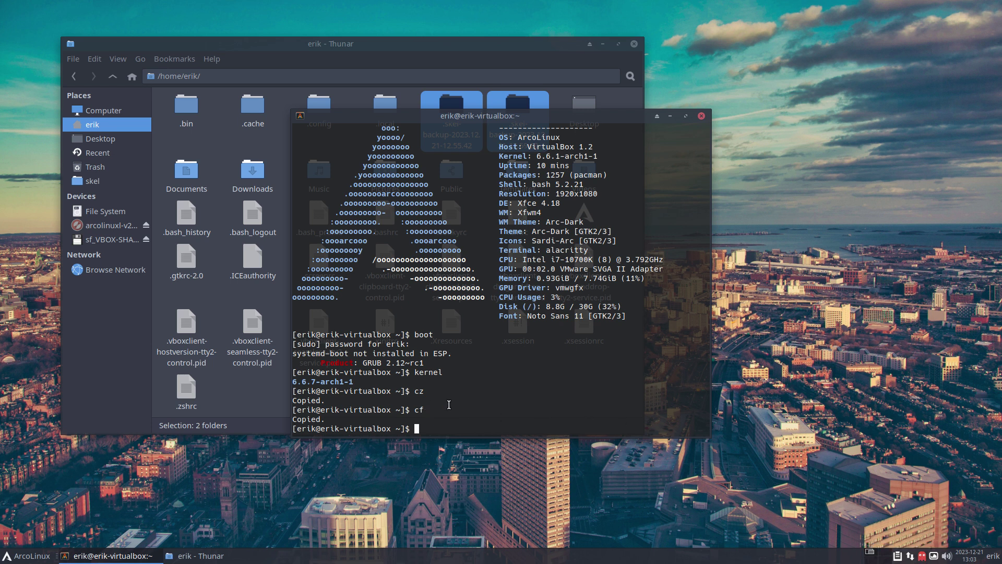
type("sudo pacman -R octopi")
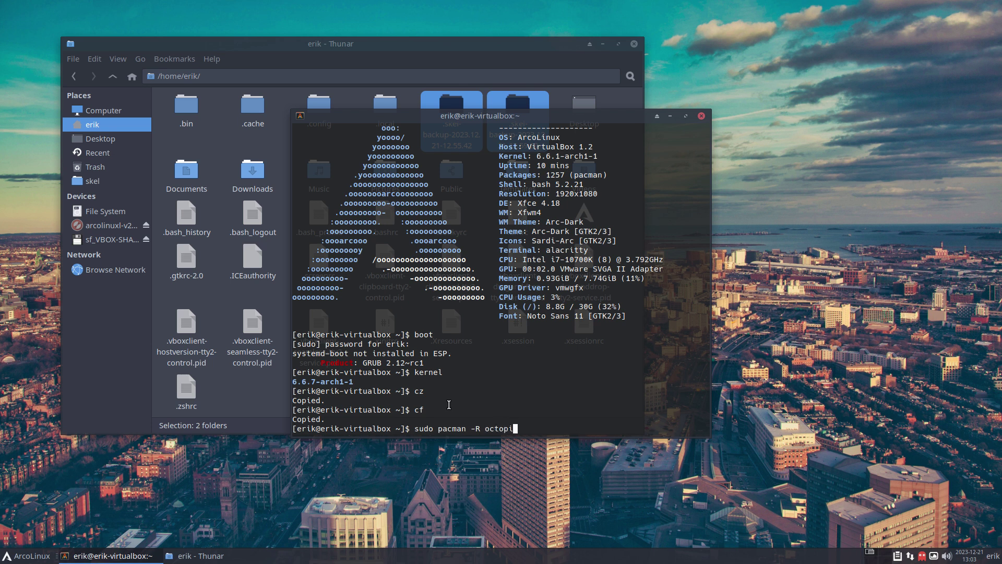
type(" octopi-notifier-qt5 ")
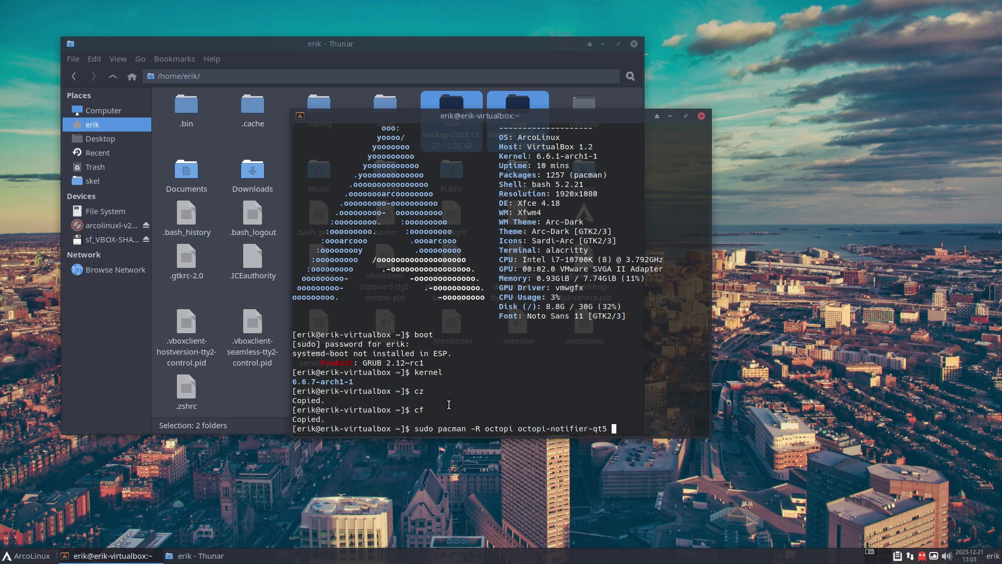
type("y")
Remove octopi and octopi-notifier-qt5, fixing the stray trailing y in the command
key("Return")
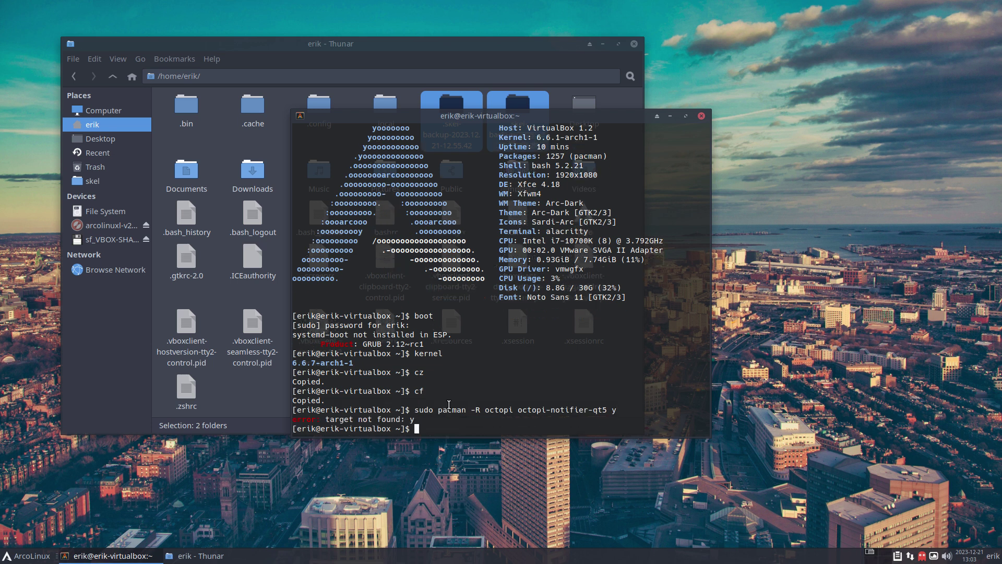
key("Up")
key("BackSpace")
key("BackSpace")
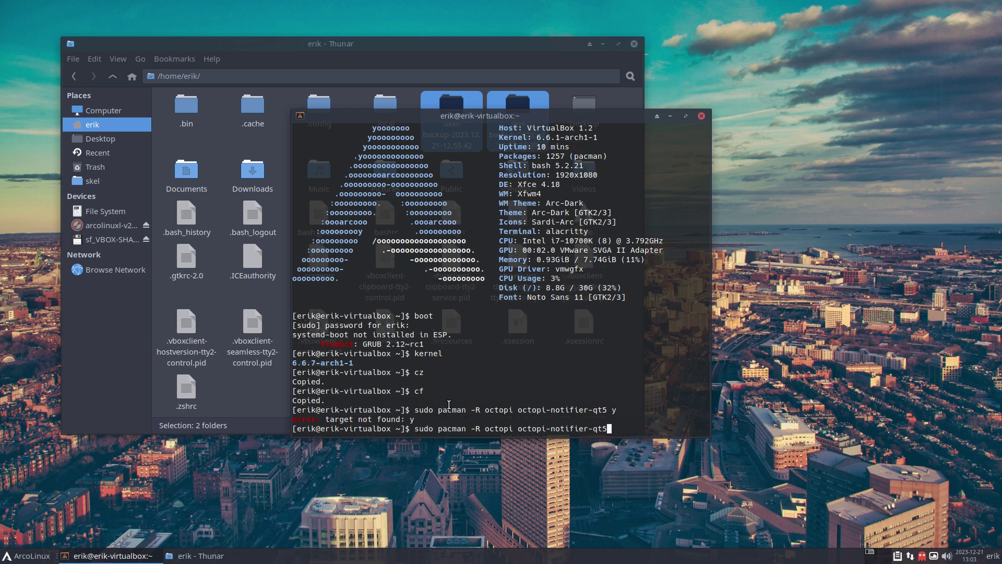
key("Return")
type("y")
key("Return")
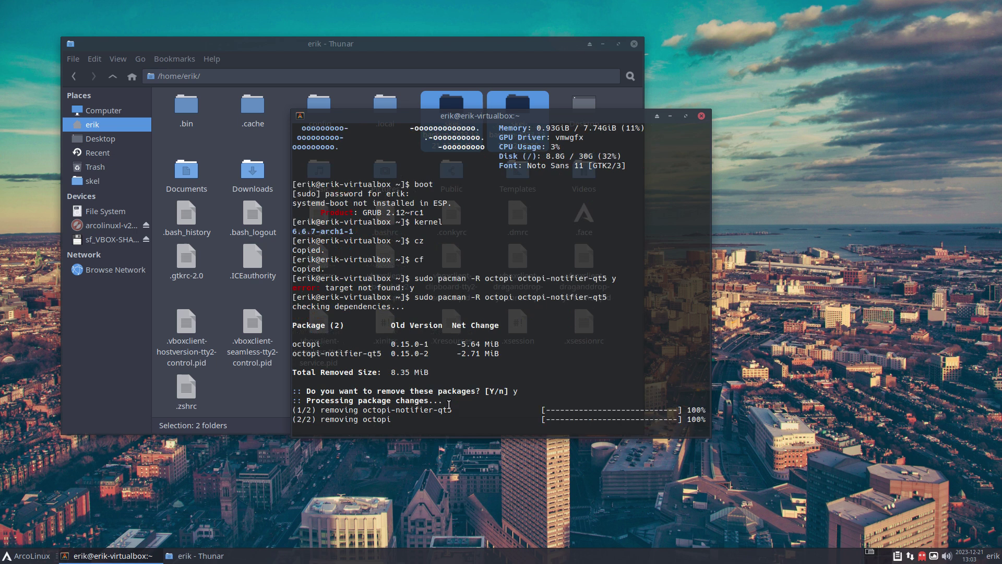
Install pamac-aur with 'sudo pacman -S pamac-aur' and launch the Pamac software manager
type("sudo pa")
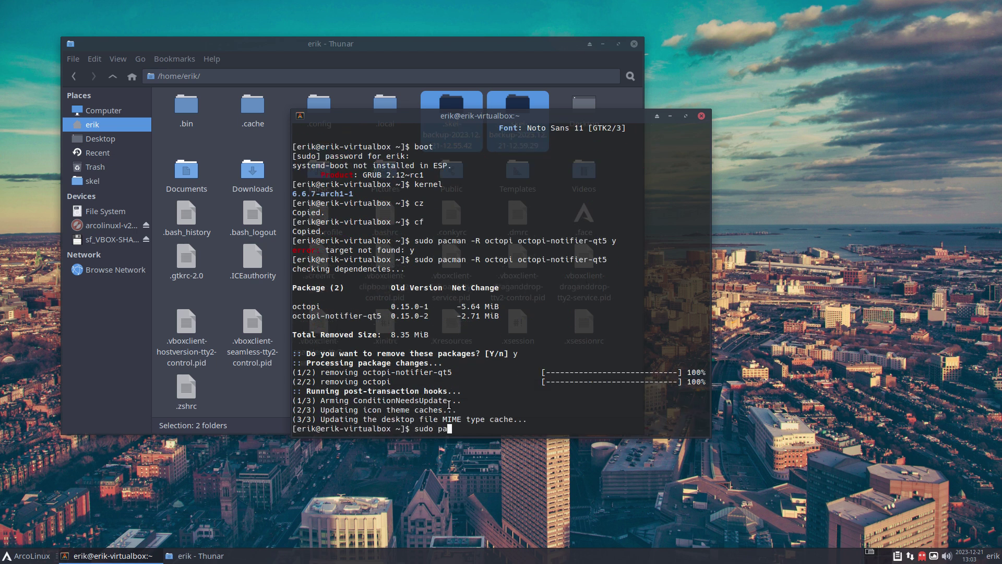
type("cman -S pamac-aur")
key("Return")
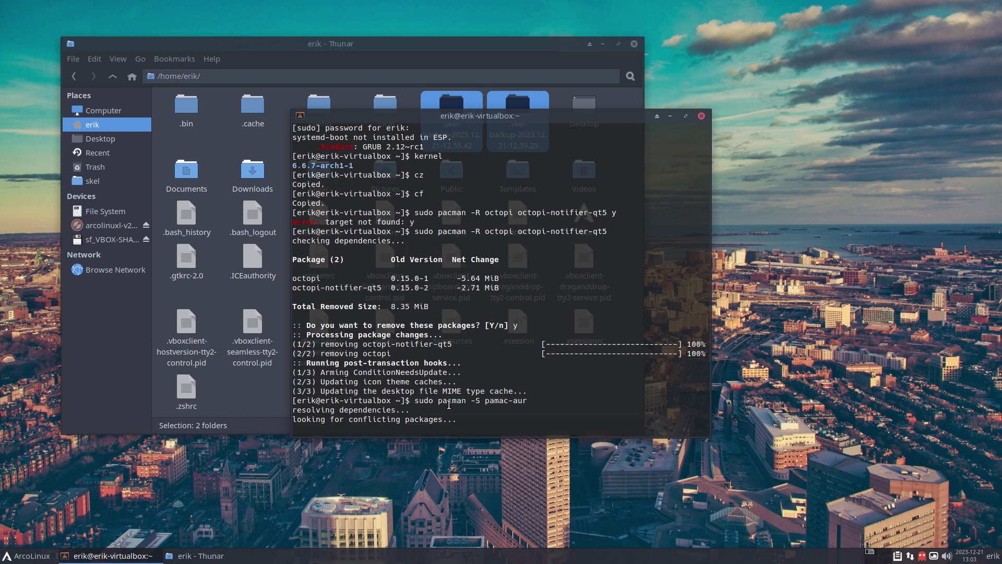
key("Return")
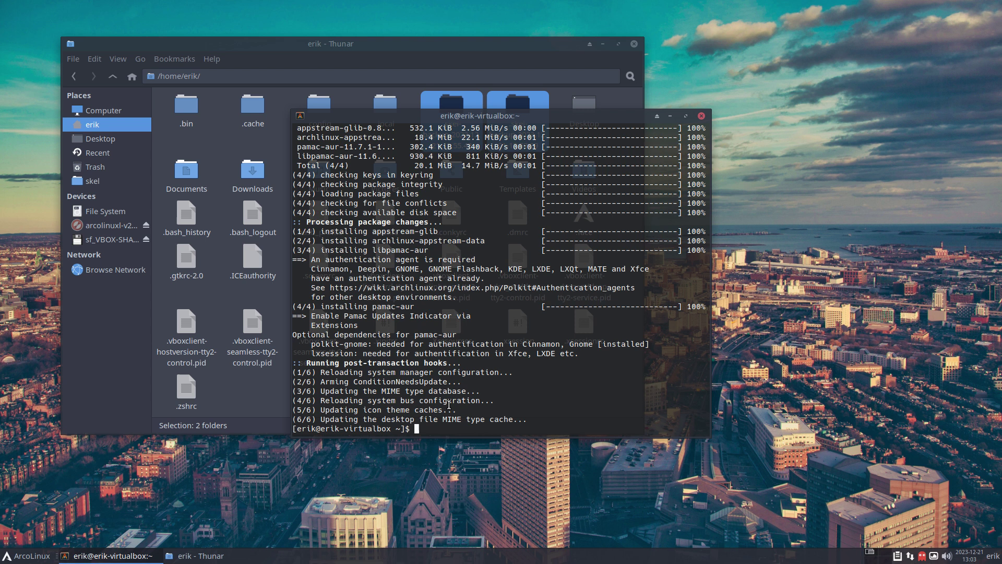
key("super+x")
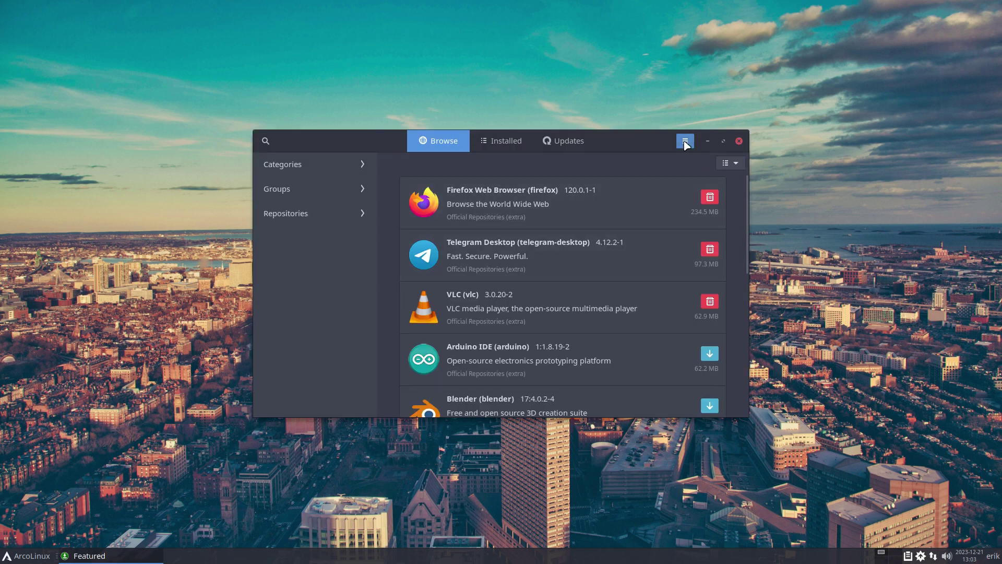
Enable AUR support in Pamac's Preferences under Third Party, authenticating with the password
left_click(686, 143)
left_click(693, 232)
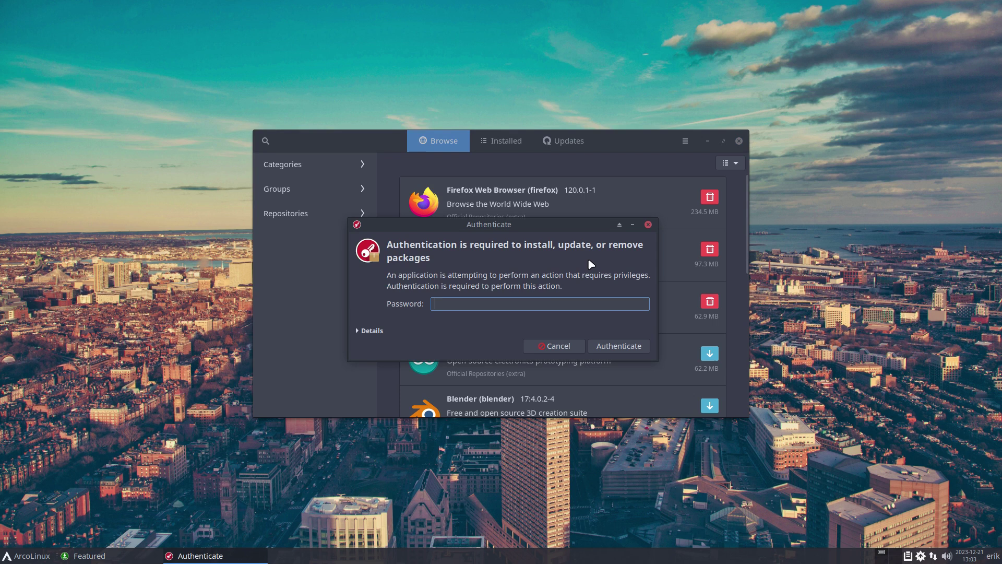
type("****")
key("Return")
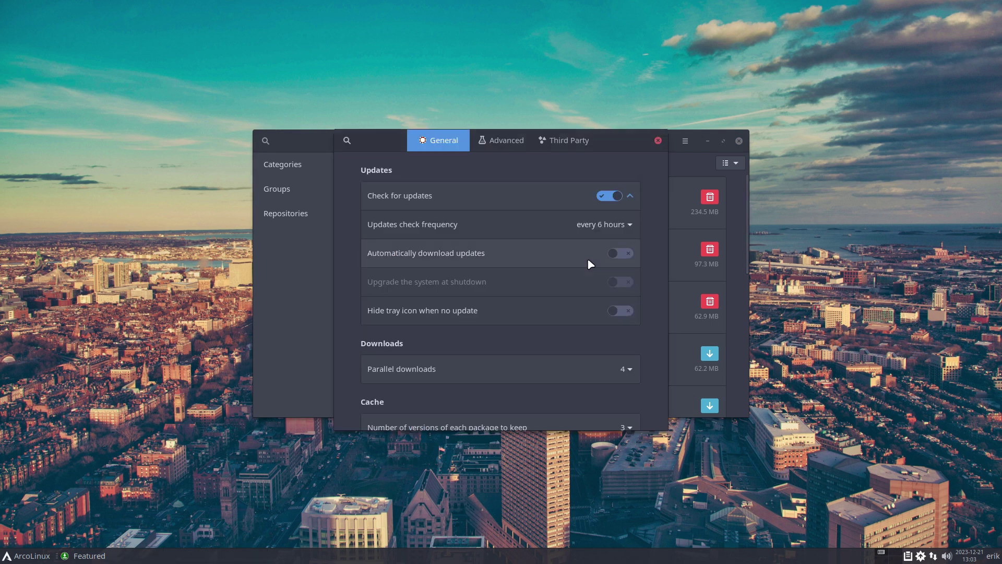
left_click(568, 142)
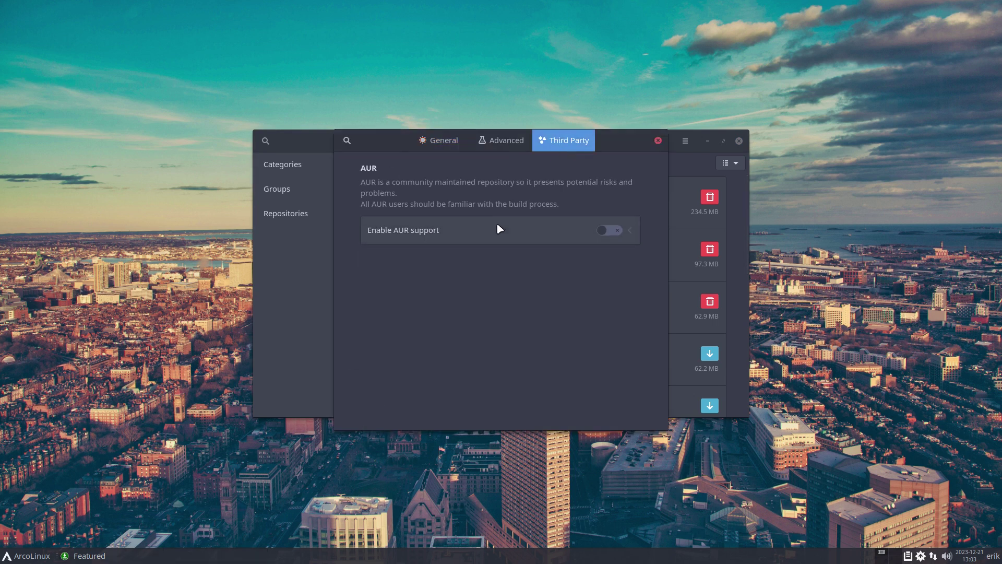
left_click(611, 230)
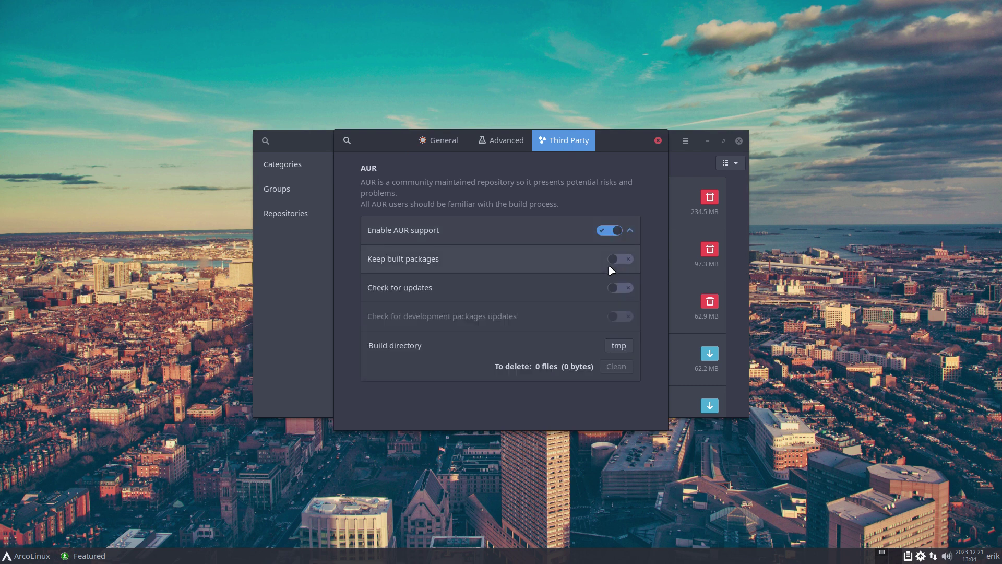
left_click(658, 140)
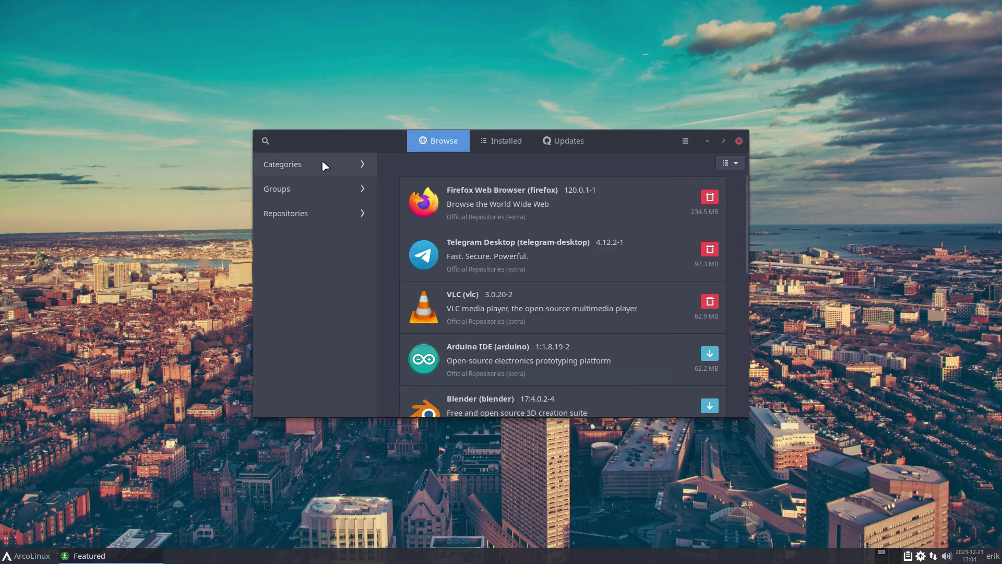
Search for 'icons' and list the AUR results, including sardi-icons and surfn-icons-git
left_click(280, 146)
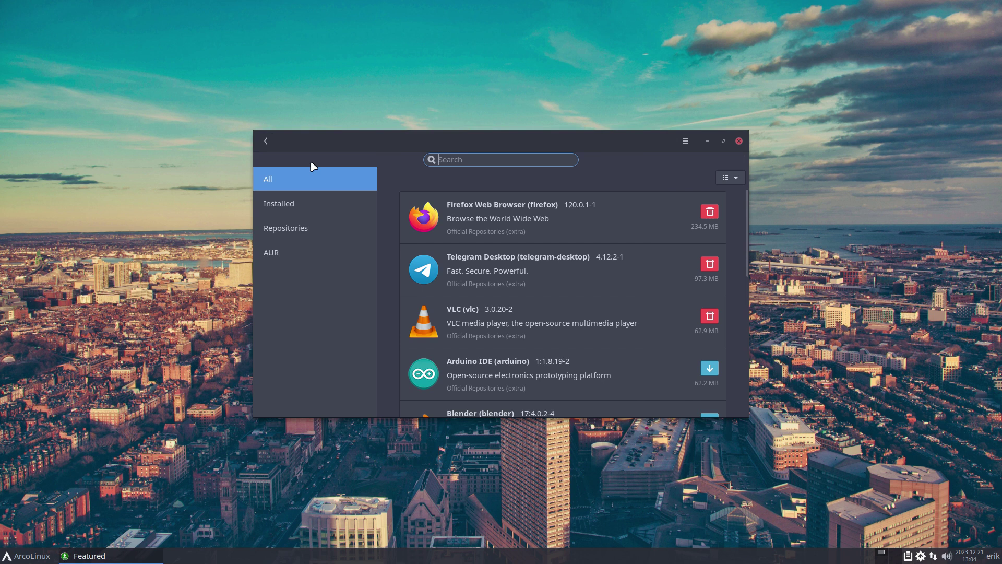
type("icons")
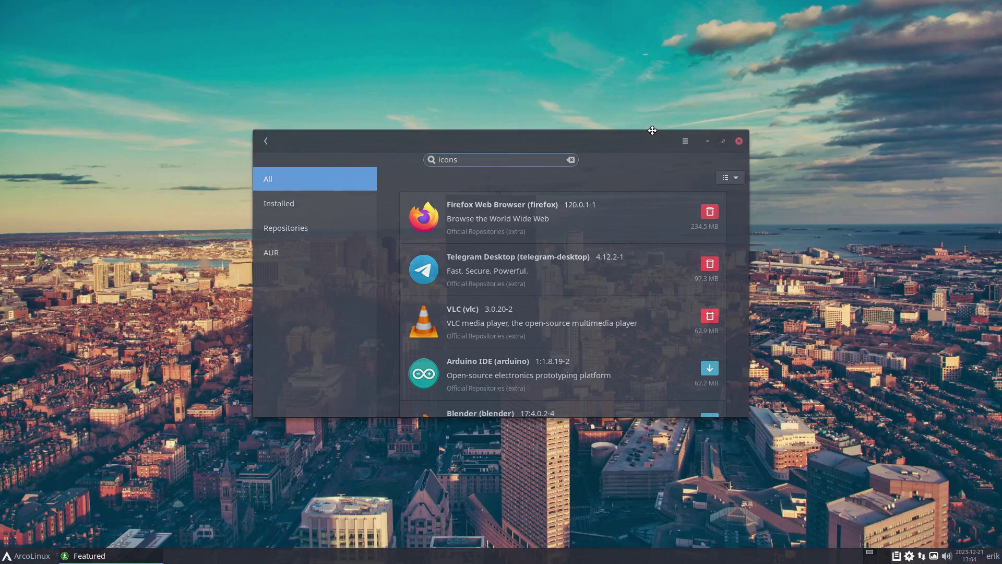
left_click_drag(649, 137, 622, 45)
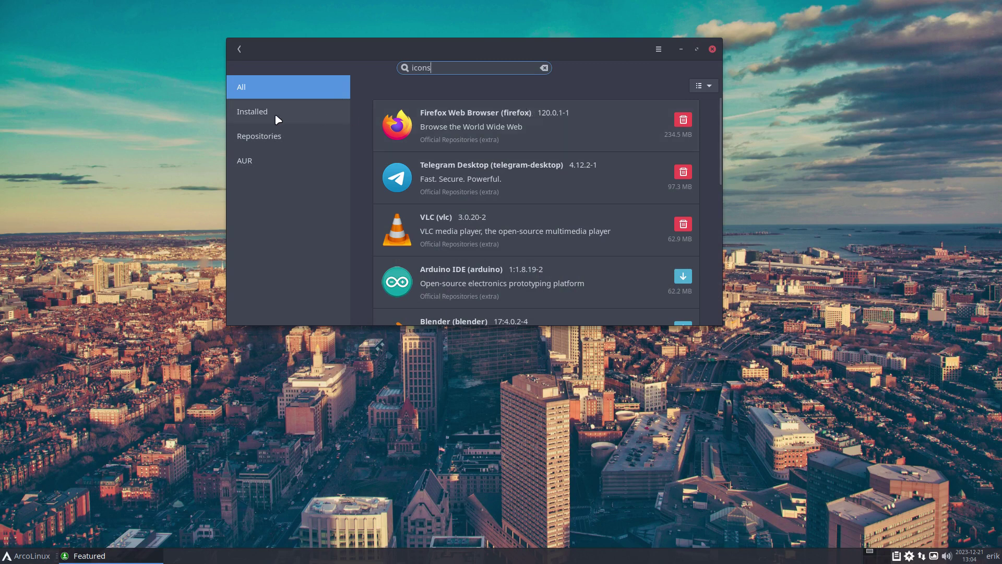
left_click(254, 135)
left_click(255, 160)
scroll(497, 197, "down", 8)
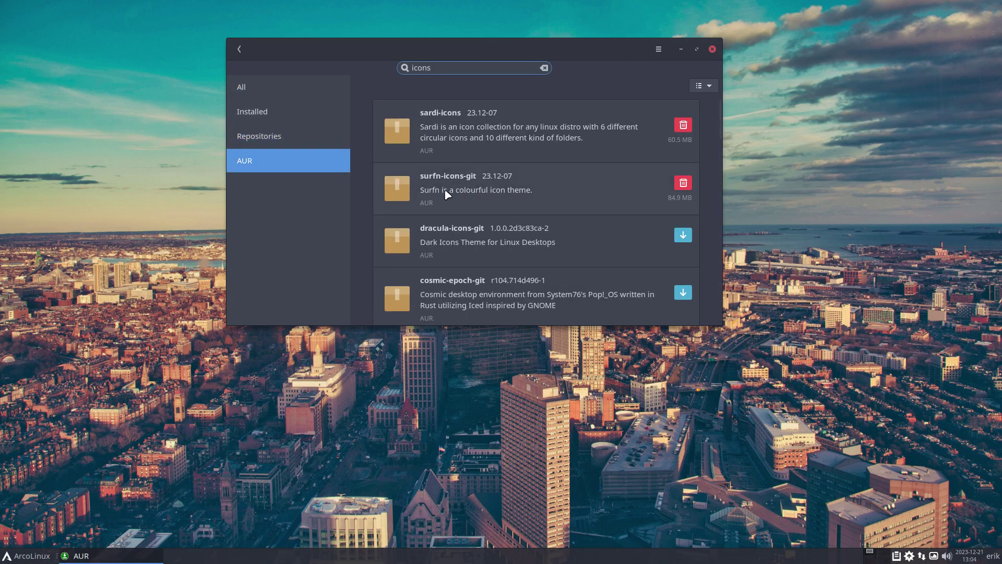
scroll(547, 221, "down", 15)
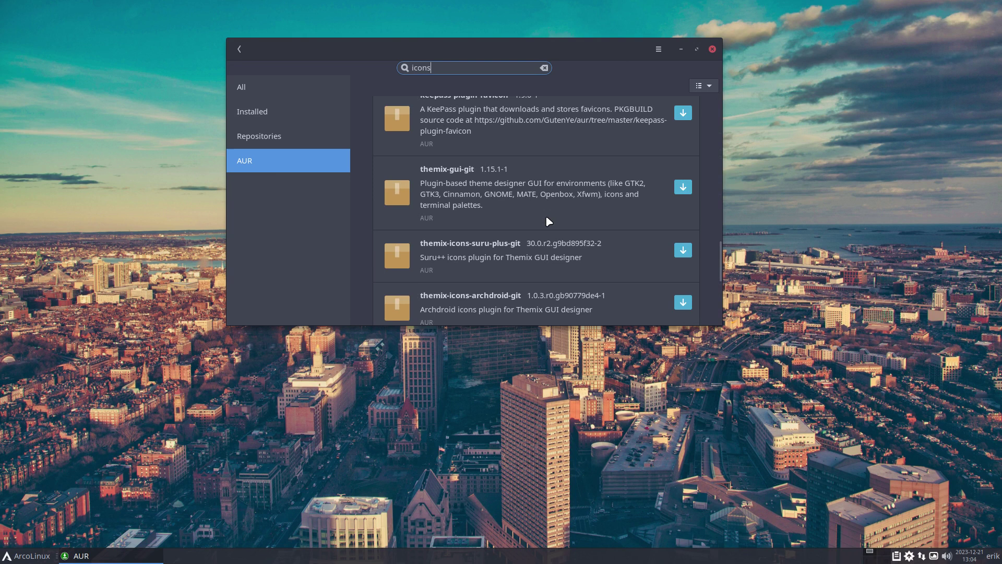
scroll(546, 218, "down", 15)
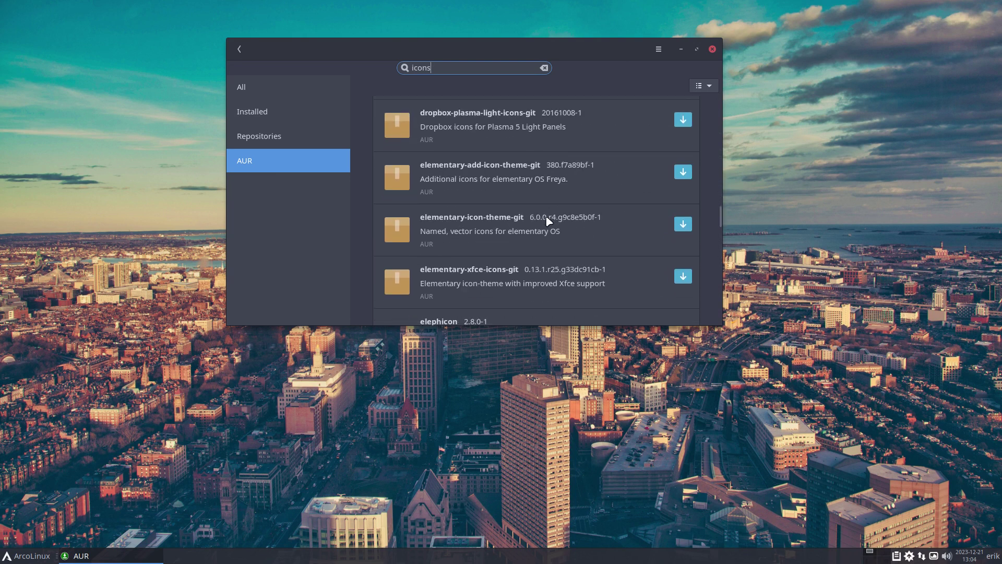
scroll(546, 221, "down", 10)
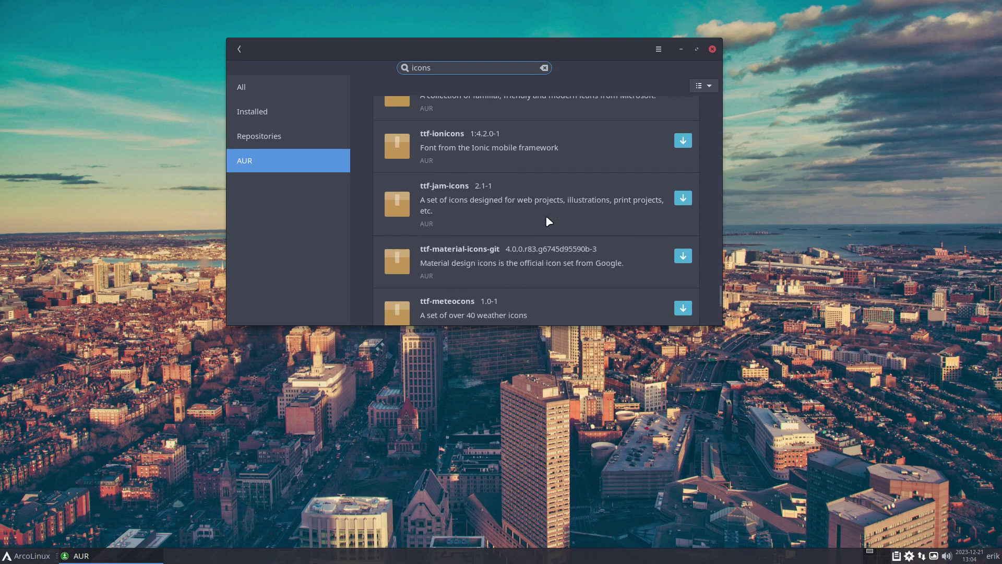
Close Pamac, run 'yay icons' in a new terminal, browse the results, and close it
left_click(712, 49)
key("ctrl+alt+t")
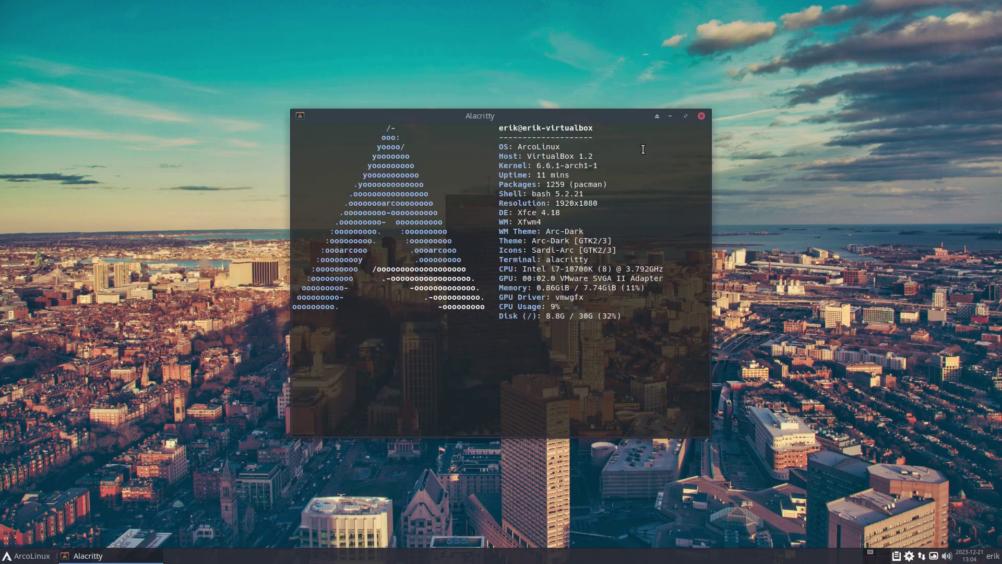
type("yay icons")
key("Return")
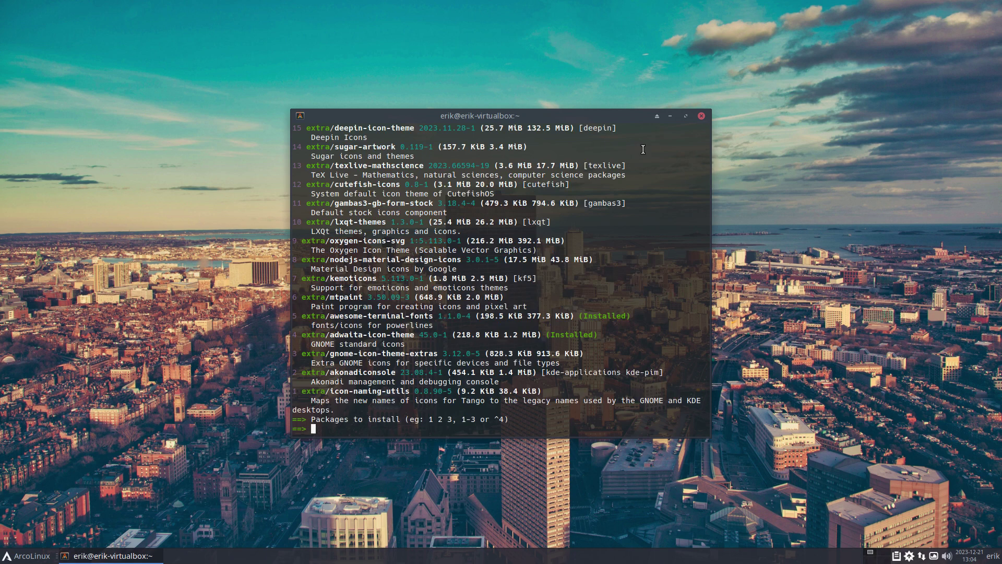
scroll(567, 230, "up", 20)
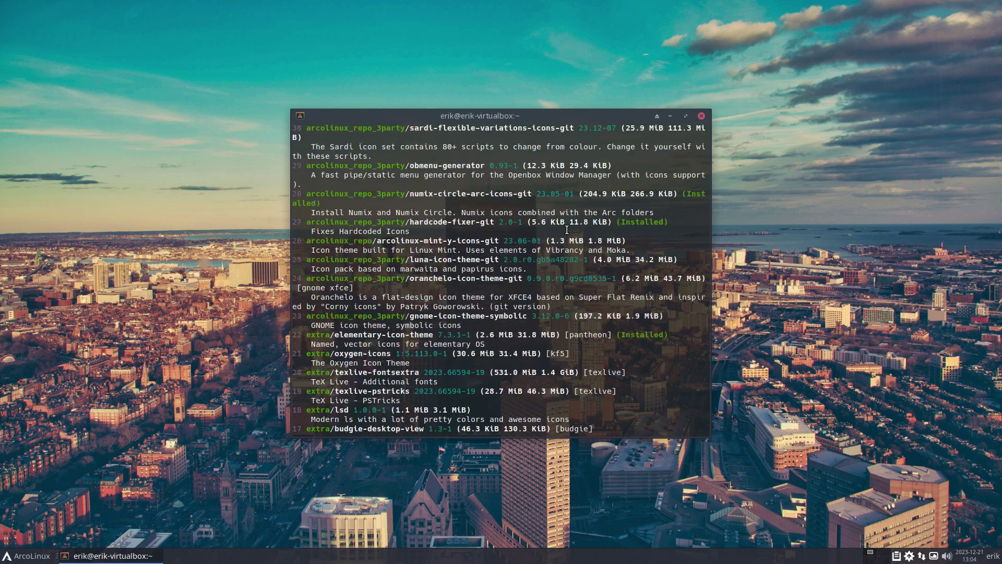
scroll(566, 229, "up", 20)
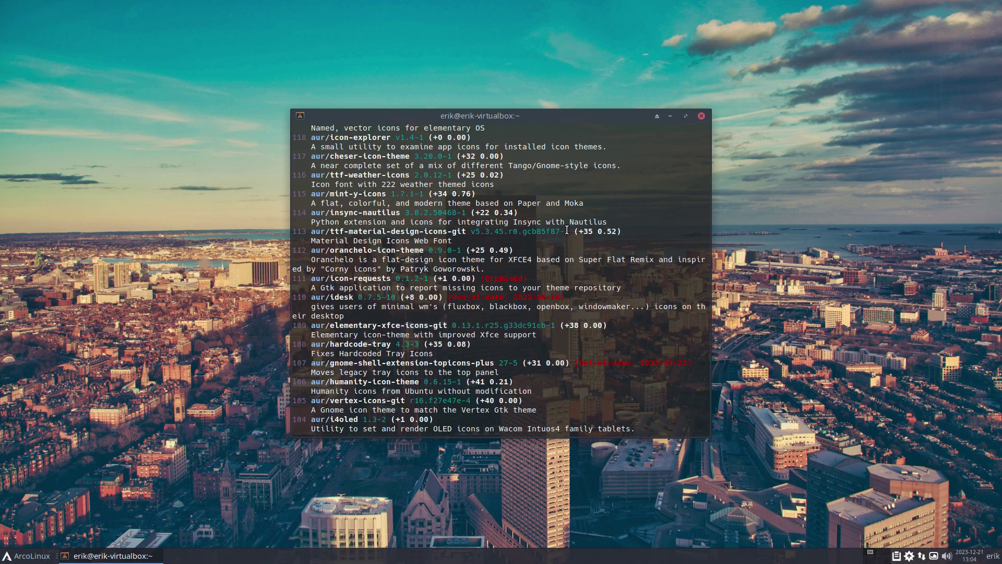
left_click(702, 116)
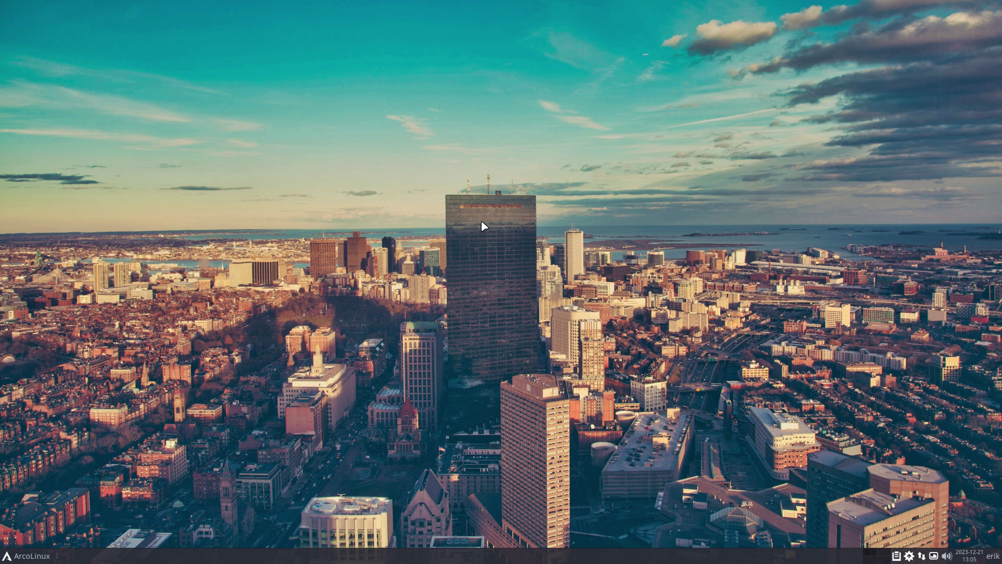
In Thunar, duplicate the 23.11-23.12 folder inside .bin/stay-rolling/2023
key("super+e")
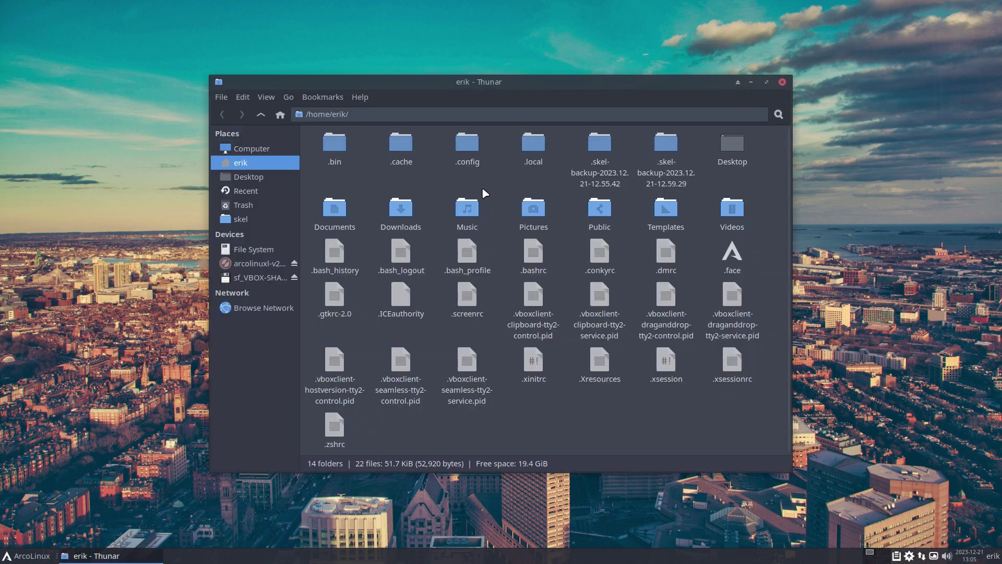
double_click(336, 146)
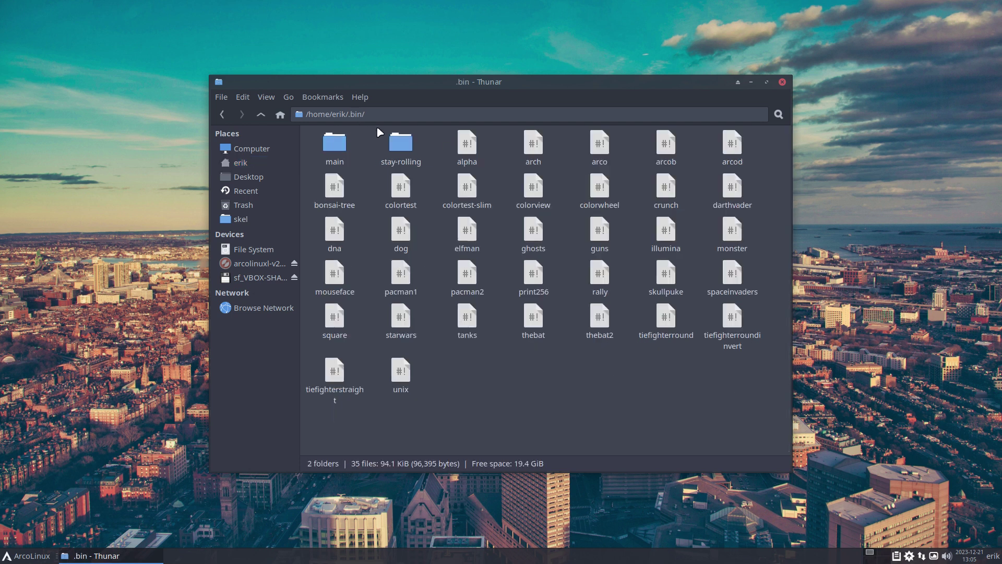
double_click(402, 145)
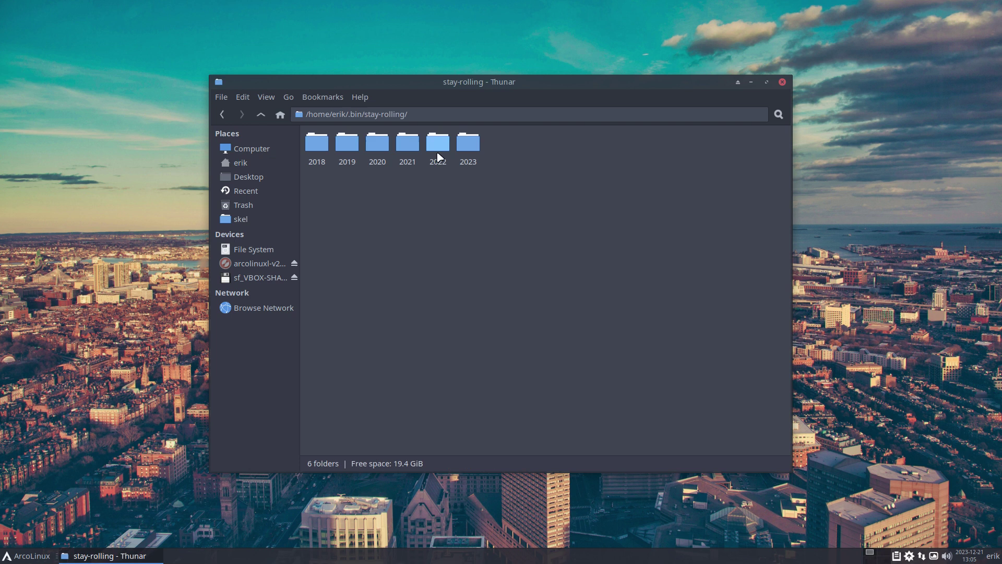
double_click(468, 146)
left_click(380, 187)
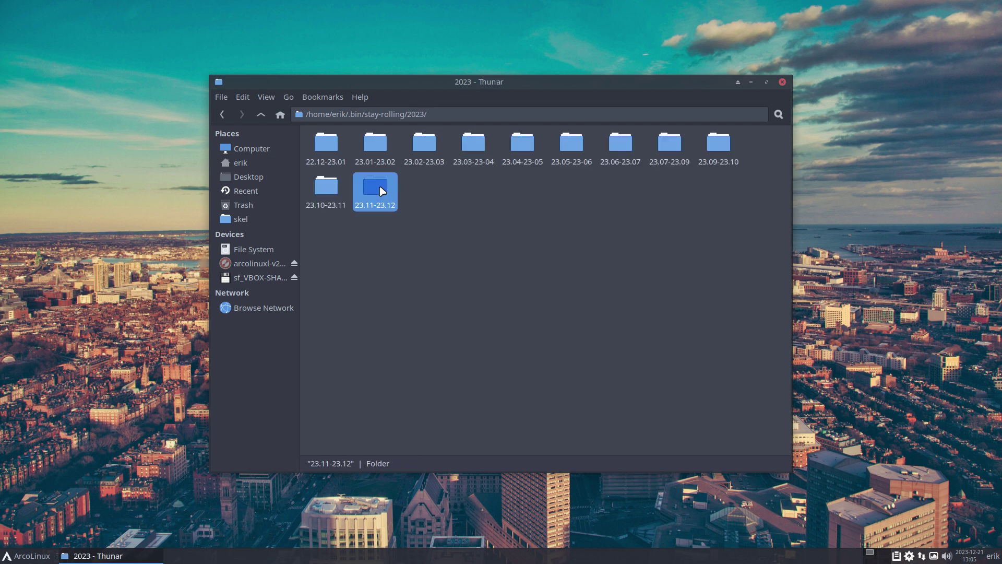
key("ctrl+c")
key("ctrl+v")
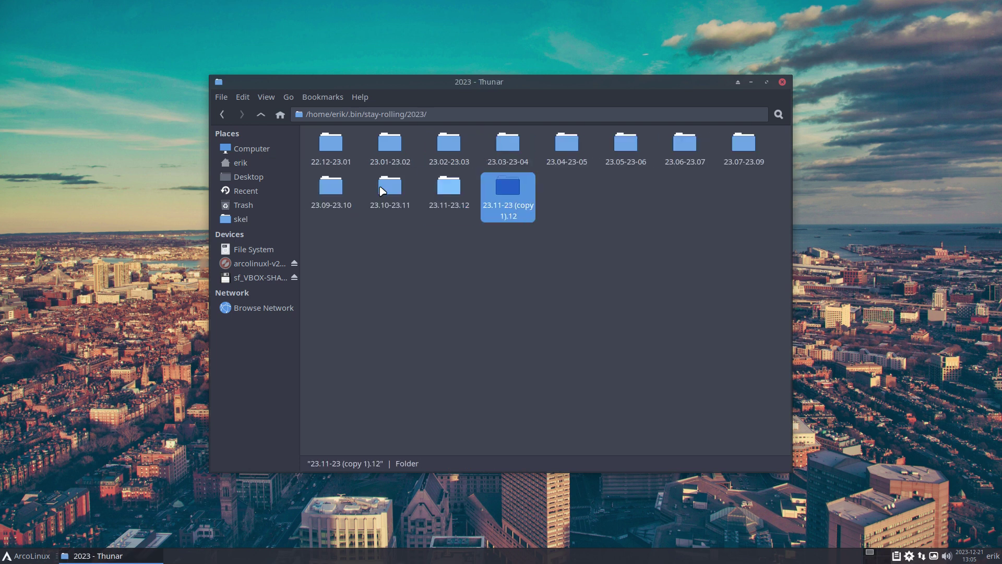
Rename the copy to 23.12-24.01 and open it to select its nothing-to-do file
key("F2")
key("End")
key("BackSpace")
key("BackSpace")
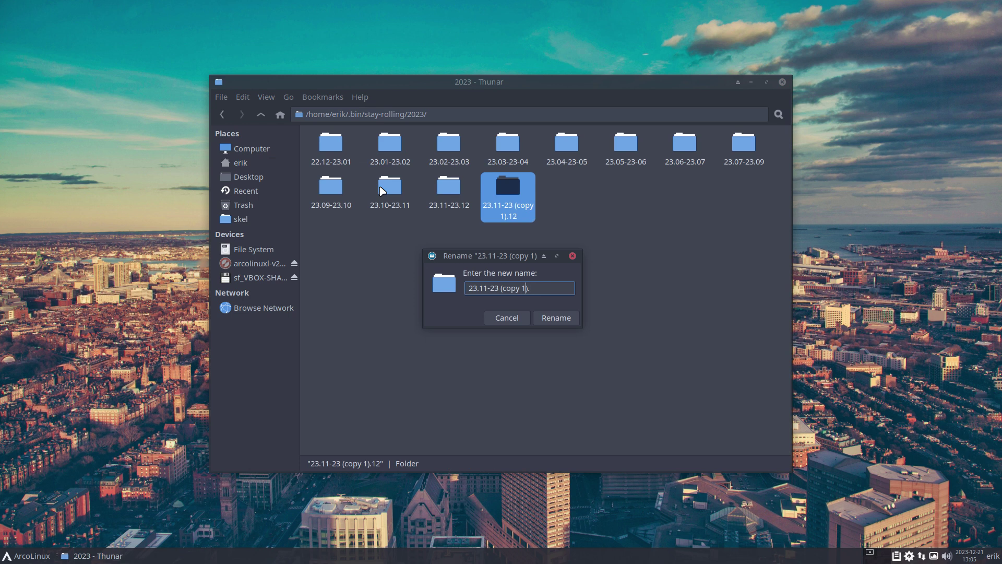
key("BackSpace")
key("BackSpace")
key("BackSpace")
key("BackSpace")
key("BackSpace")
key("BackSpace")
key("BackSpace")
key("BackSpace")
key("BackSpace")
key("BackSpace")
key("BackSpace")
key("Delete")
type("24.01")
key("Return")
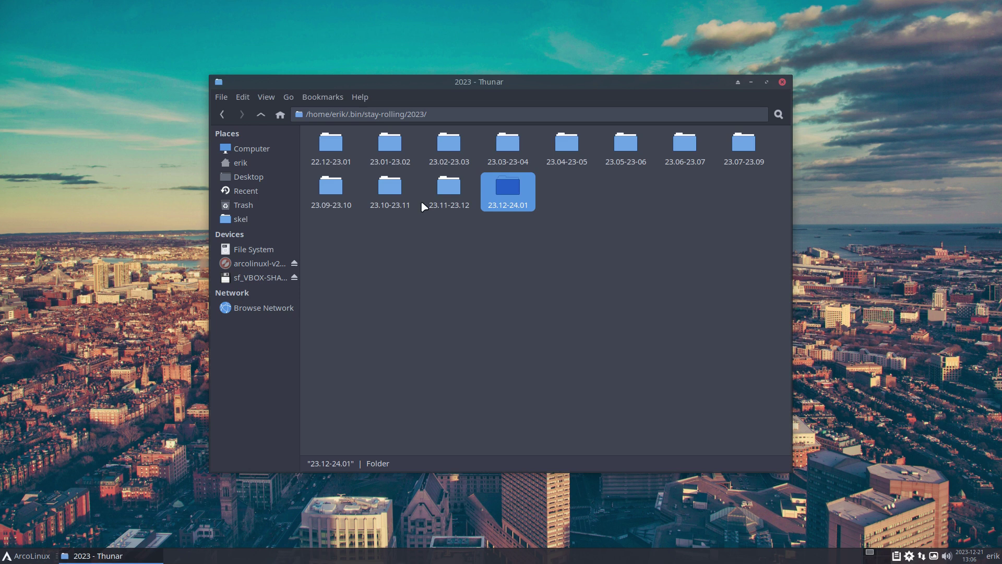
double_click(510, 194)
left_click(332, 150)
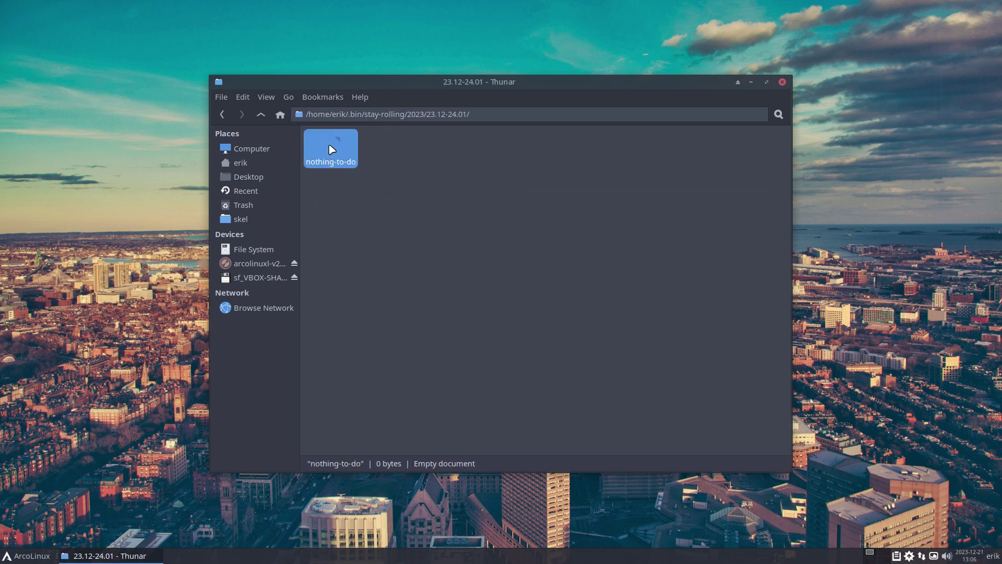